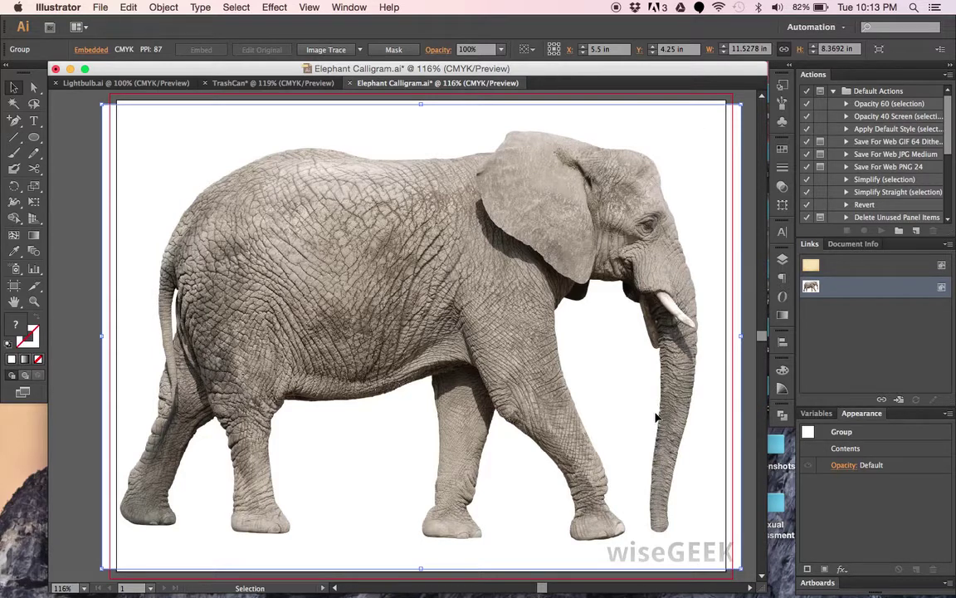
Turn Layer 1, which holds the elephant photo, into a template layer.
key("F7")
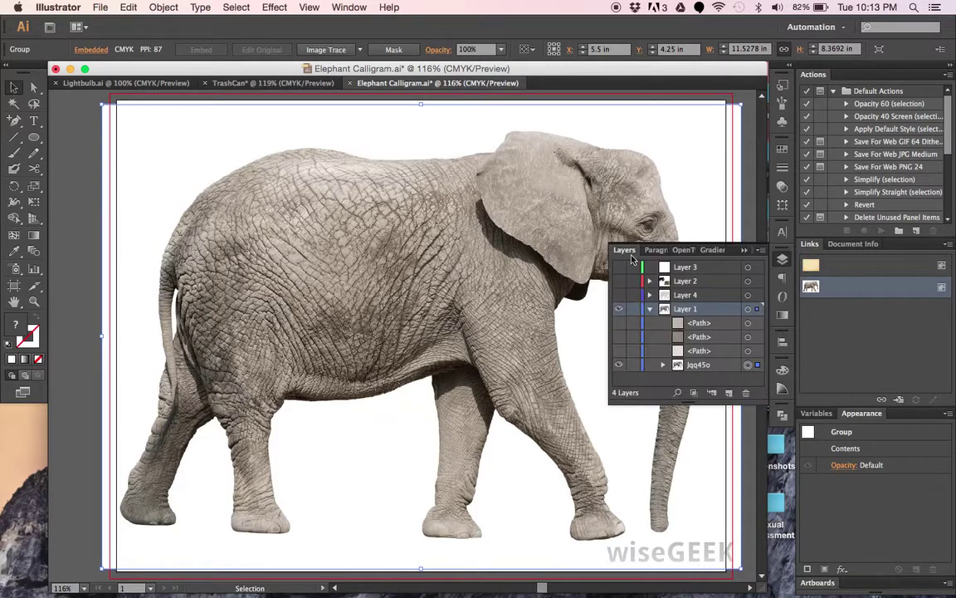
left_click(650, 309)
left_click(760, 250)
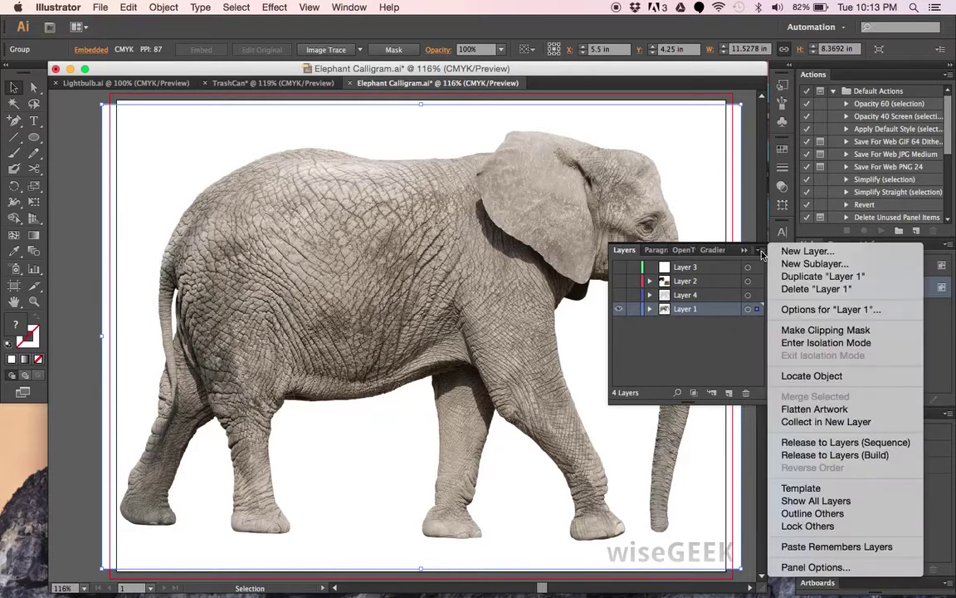
left_click(800, 489)
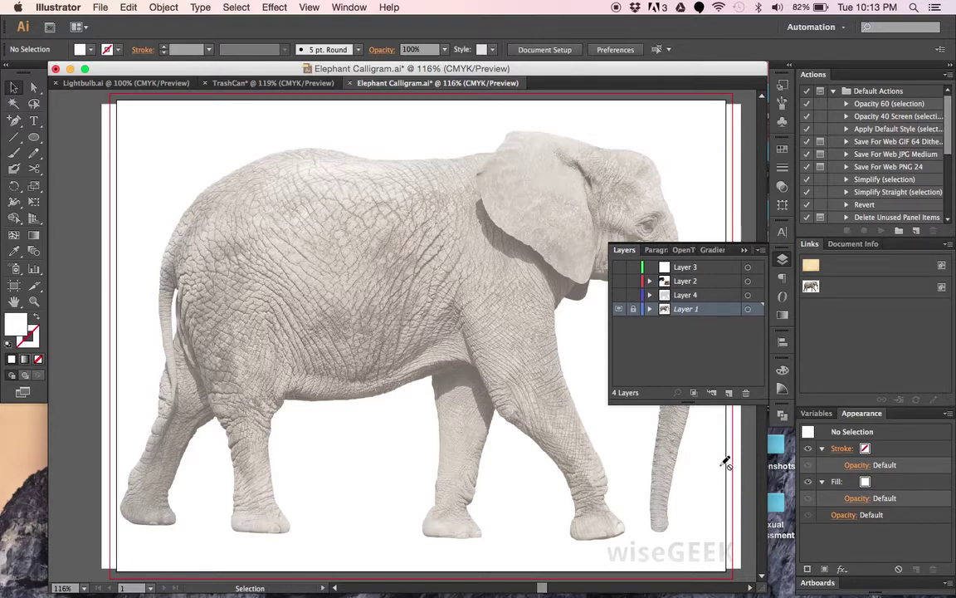
Create a new layer above the elephant template layer and name it TYPE.
left_click(729, 392)
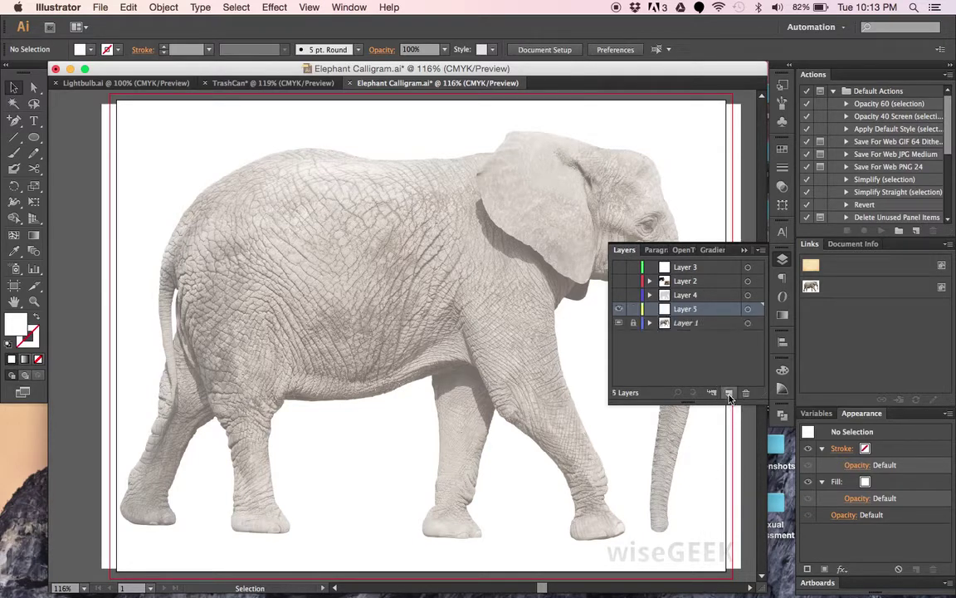
double_click(689, 310)
type("TYPE")
key("Return")
Add the point text ELEPHANT above the elephant's back and scale it up to about 54 pt.
left_click(13, 103)
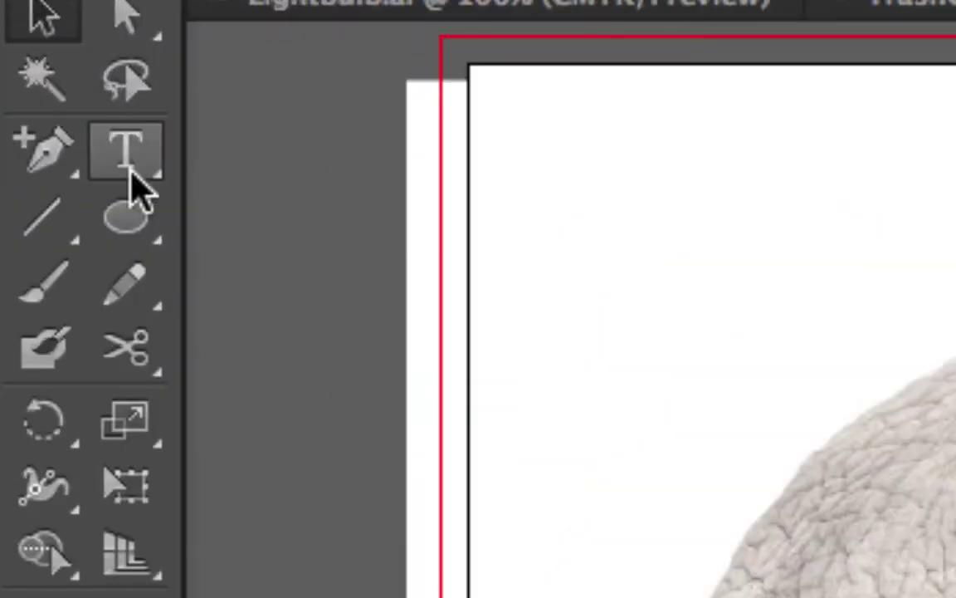
left_click(81, 134)
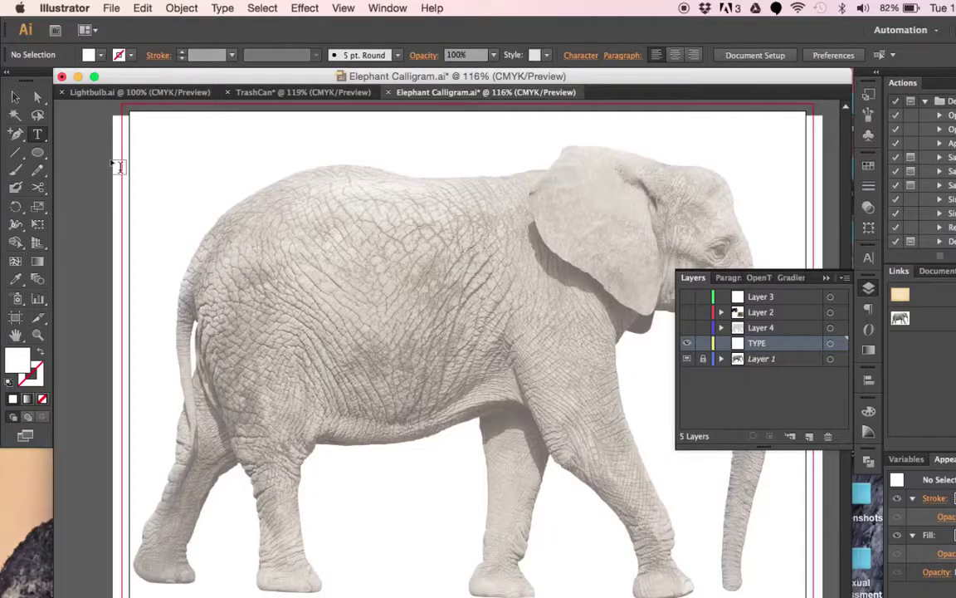
left_click(279, 239)
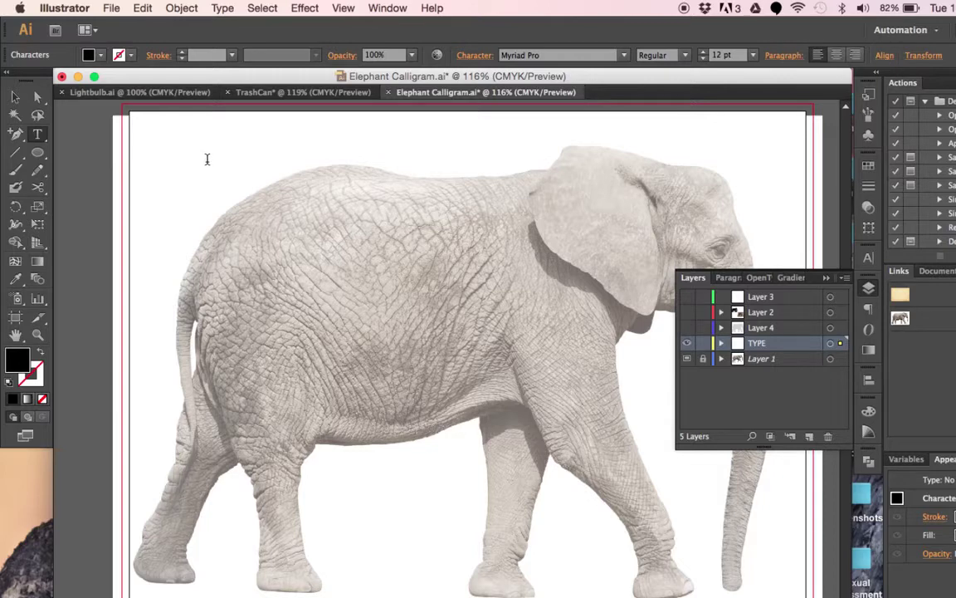
type("ELEPHANT")
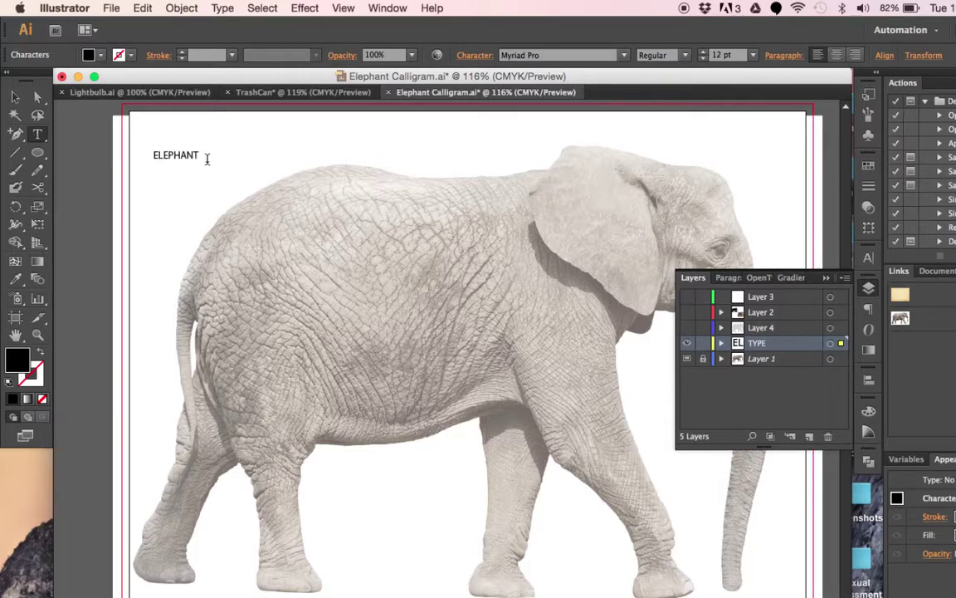
left_click(15, 97)
left_click_drag(199, 161, 358, 202)
Draw a rectangular text area over the elephant's rear and enter ELEPHANT in it.
key("t")
left_click_drag(148, 233, 428, 383)
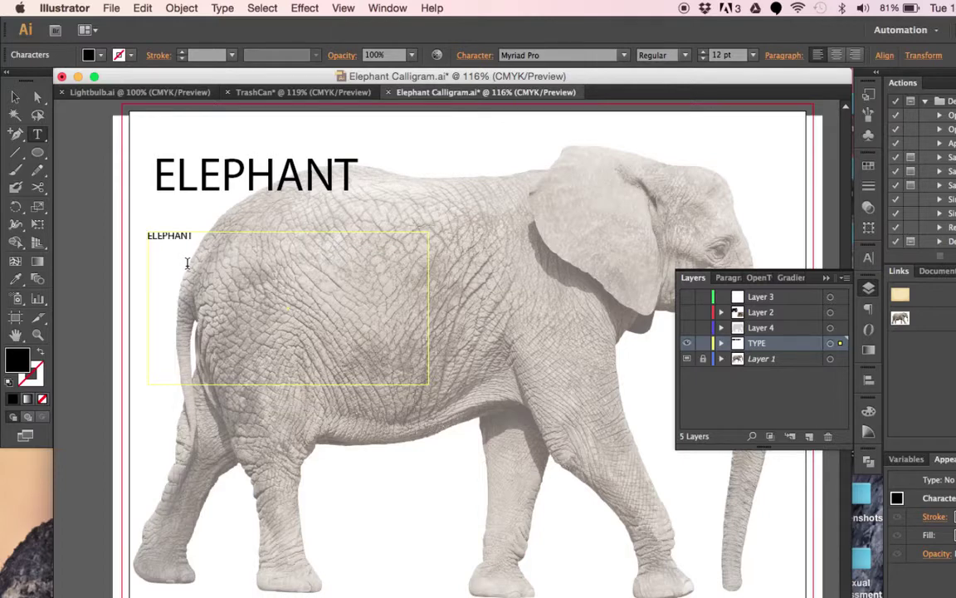
left_click(15, 96)
Shift the large ELEPHANT text slightly up and right and enlarge it to about 108 pt.
left_click(274, 178)
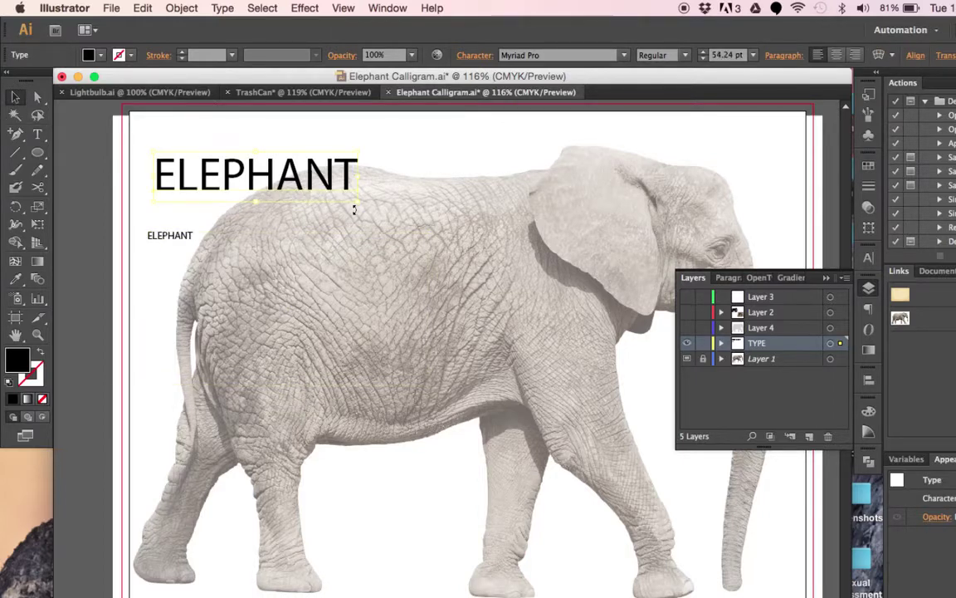
key("shift+Right")
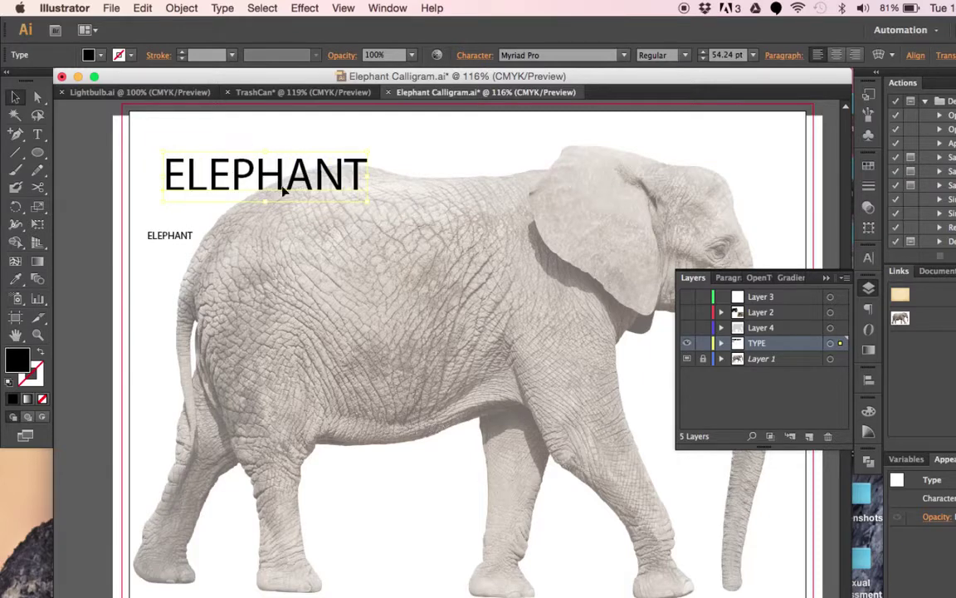
mouse_move(278, 179)
left_mouse_down()
mouse_move(287, 171)
mouse_move(273, 167)
left_mouse_up()
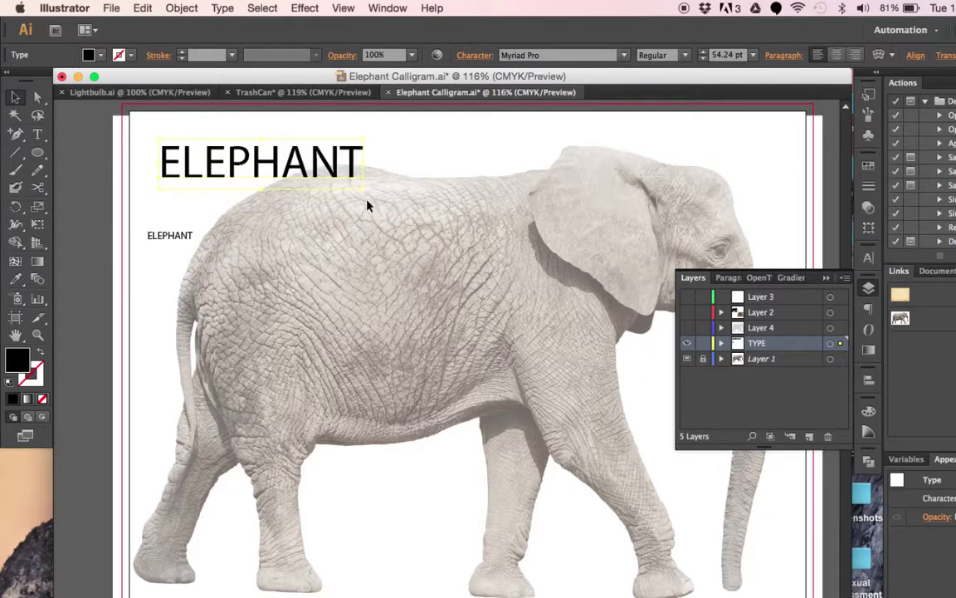
left_click_drag(363, 192, 548, 271)
Change the TYPE layer's highlight color to Light Red.
left_click(150, 240)
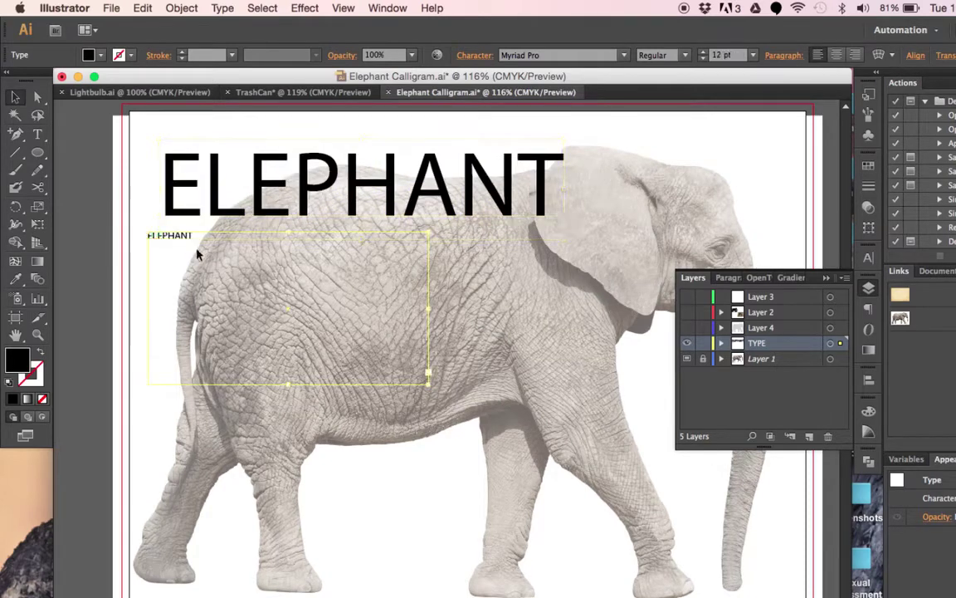
left_click(844, 277)
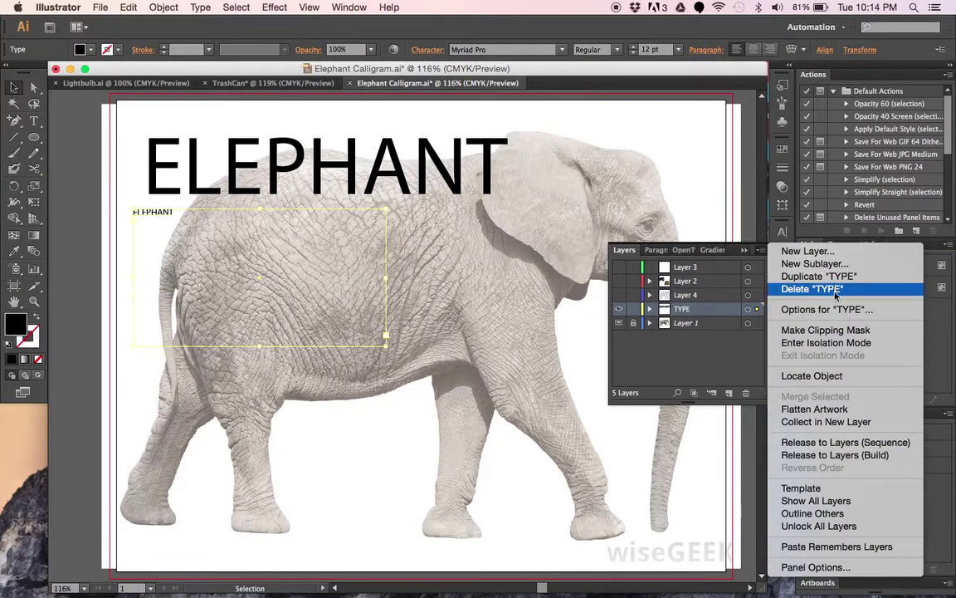
left_click(809, 309)
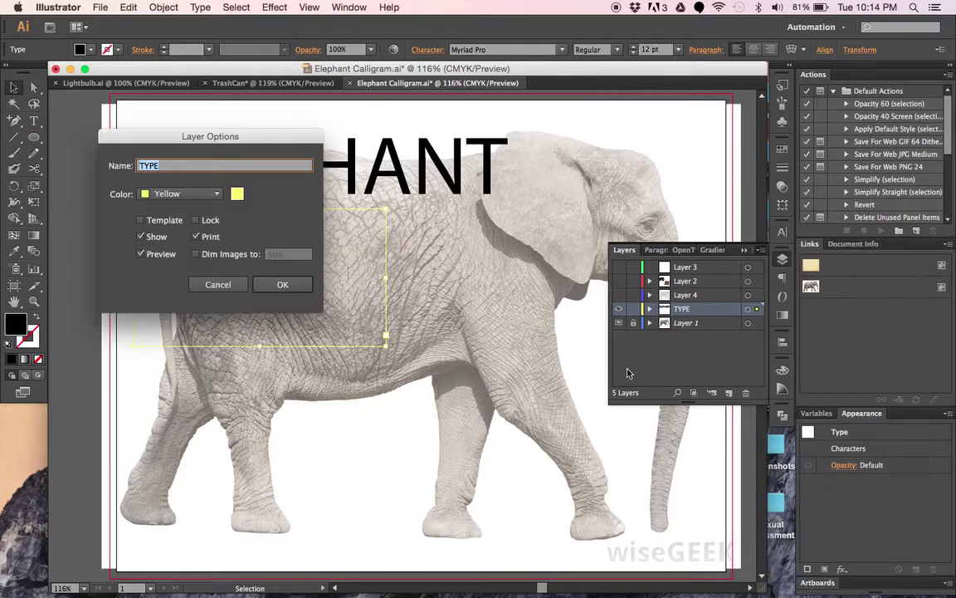
left_click(187, 193)
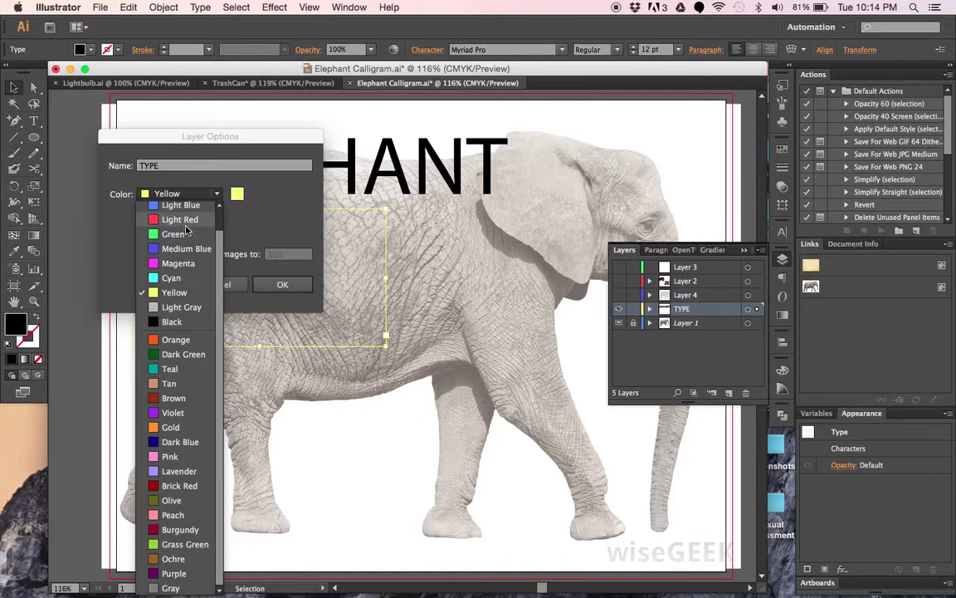
left_click(168, 213)
left_click(280, 285)
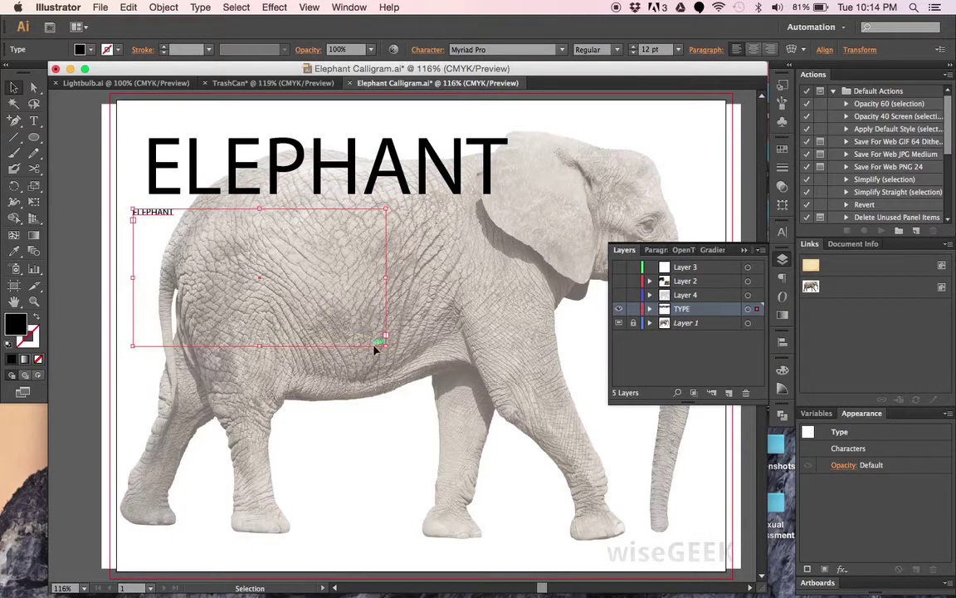
Try resizing the small ELEPHANT text area over the elephant's rear and delete that text area.
left_click_drag(385, 342, 225, 270)
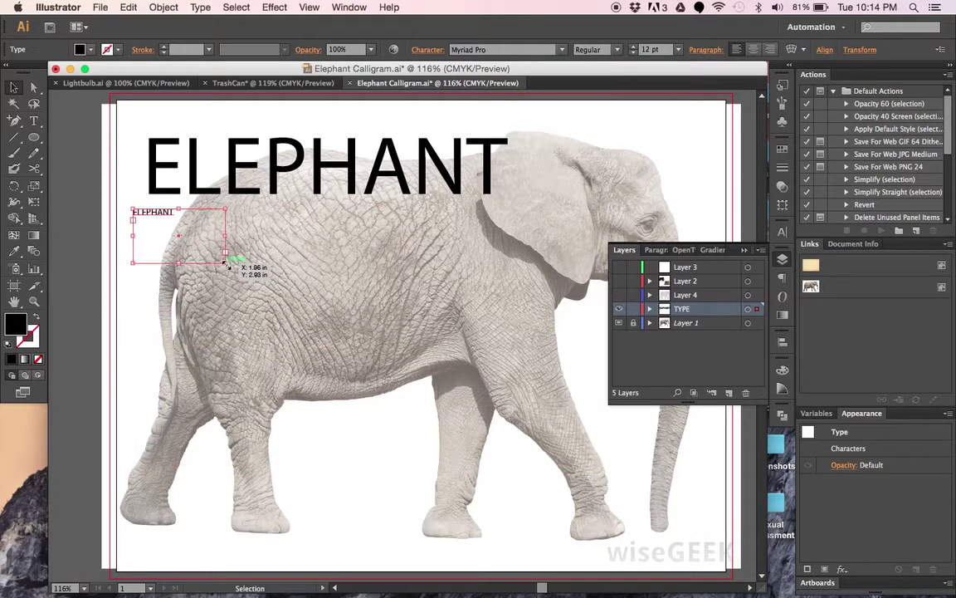
left_click_drag(226, 264, 317, 324)
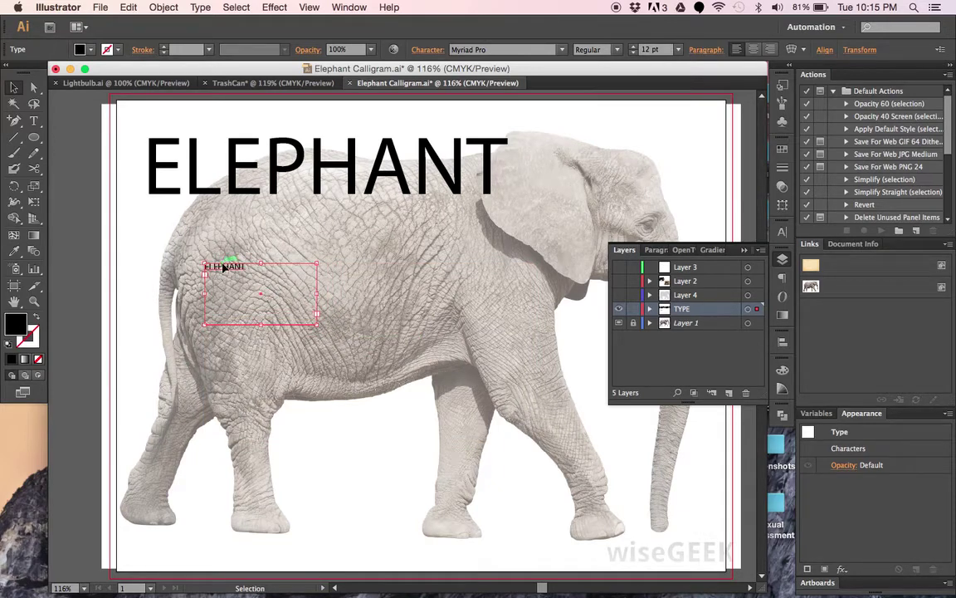
key("Delete")
Add the point text ROUGH SKIN on the elephant's body and scale it up to about 64 pt.
left_click(34, 121)
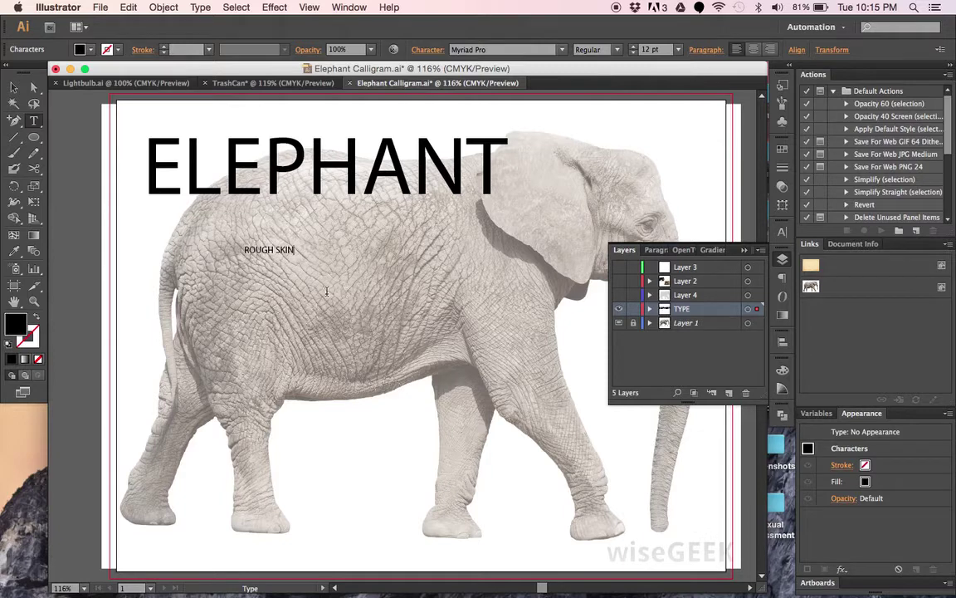
key("Escape")
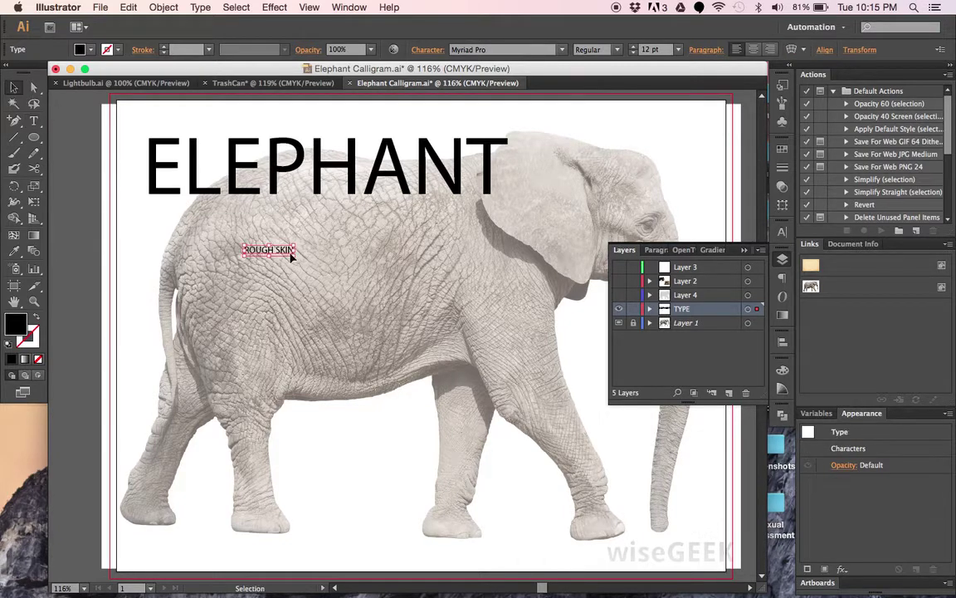
left_click_drag(295, 256, 488, 349)
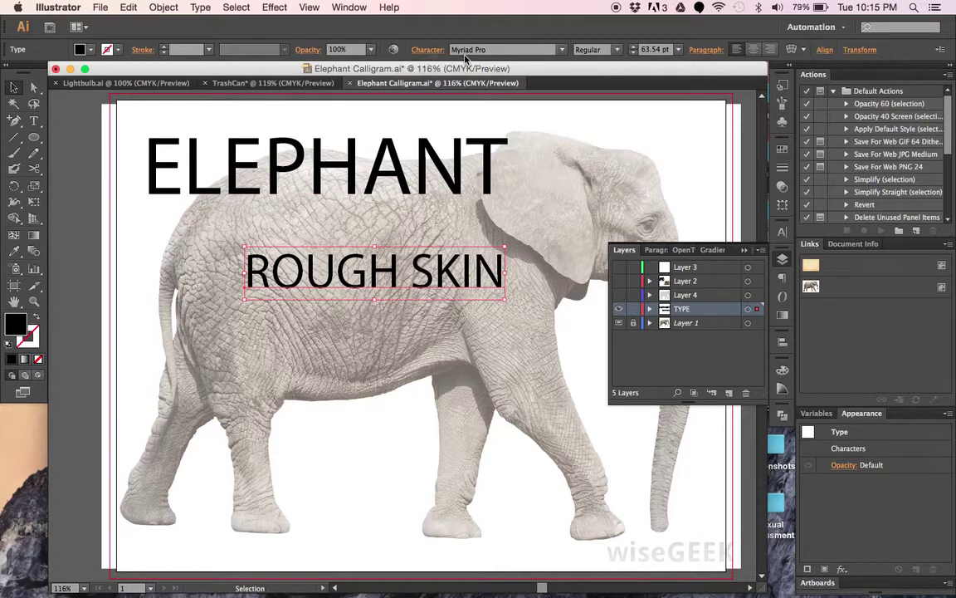
Set only the ELEPHANT text's font style to Bold.
left_click(369, 158, "shift")
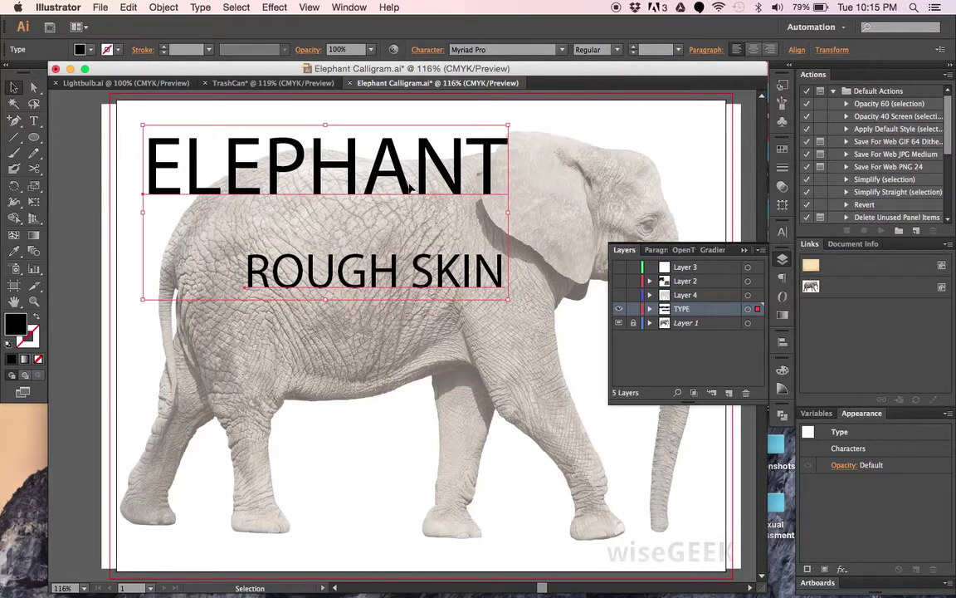
left_click(668, 229)
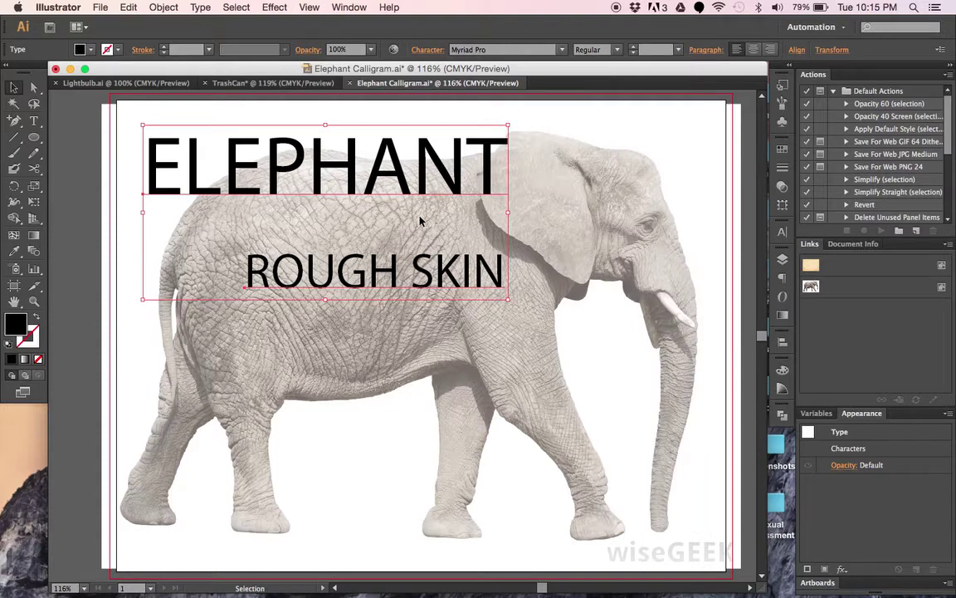
left_click(328, 117)
left_click(350, 159)
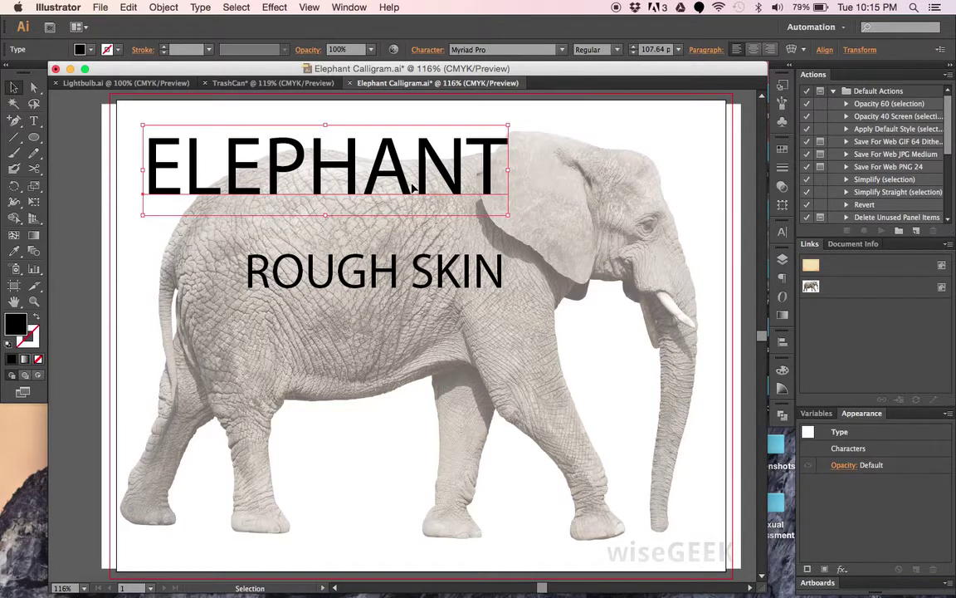
left_click(591, 50)
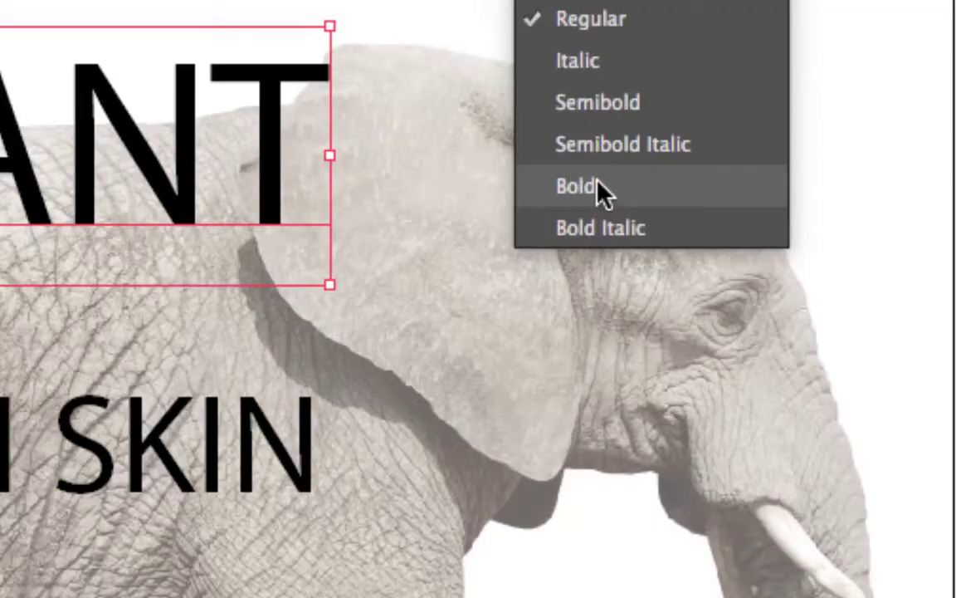
left_click(601, 189)
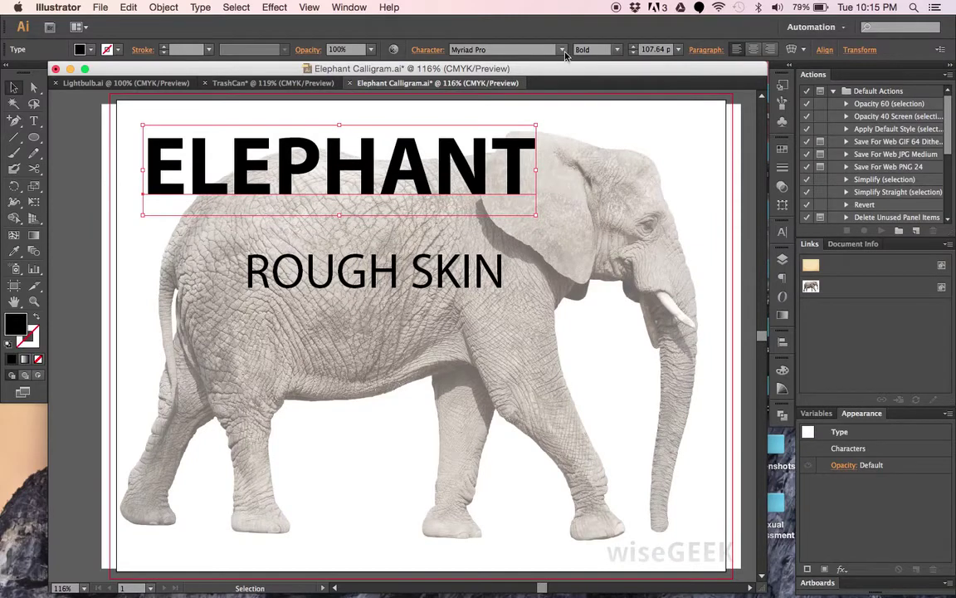
Change the ELEPHANT text's font to Impact.
left_click(563, 51)
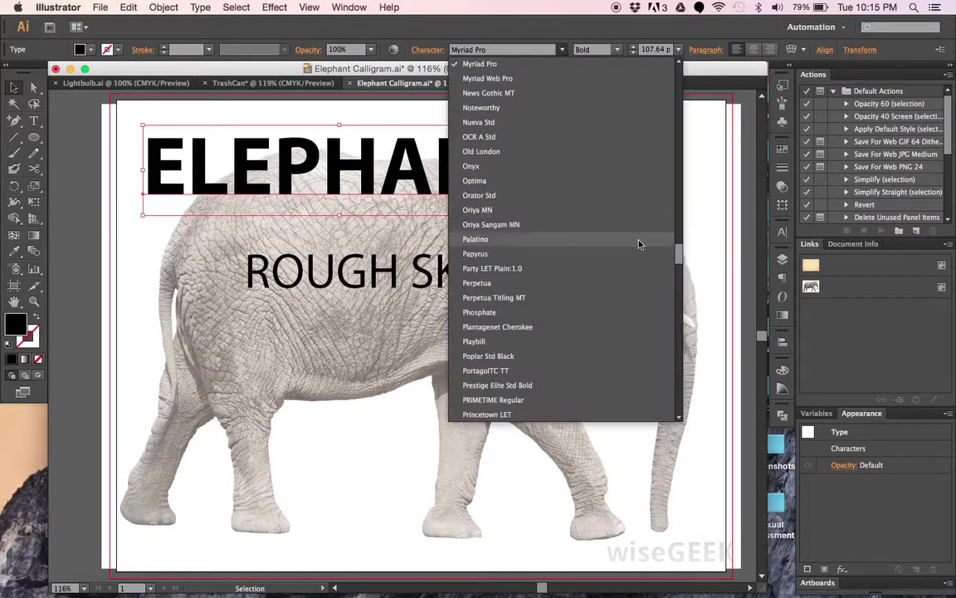
left_click_drag(679, 254, 677, 192)
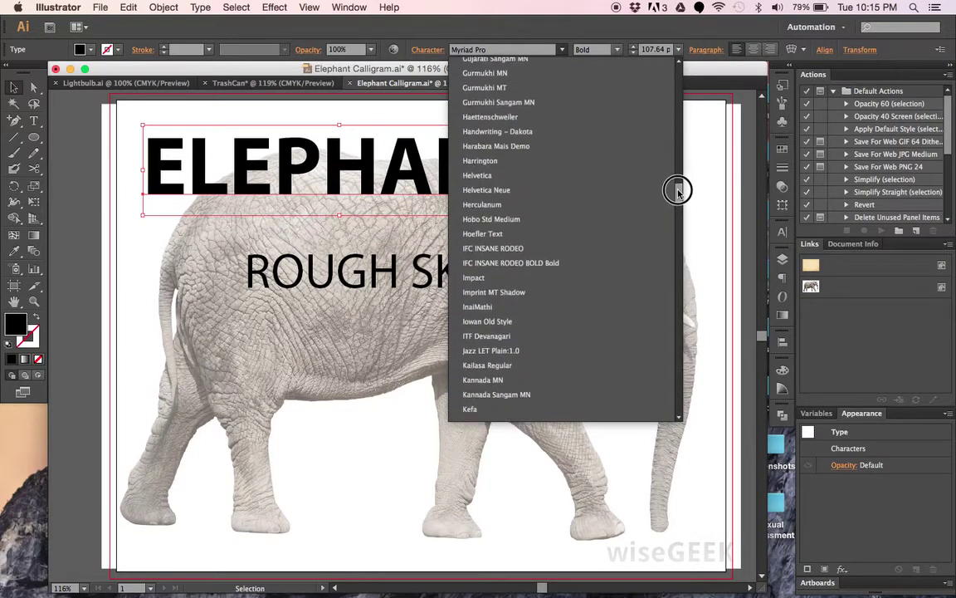
left_click(471, 277)
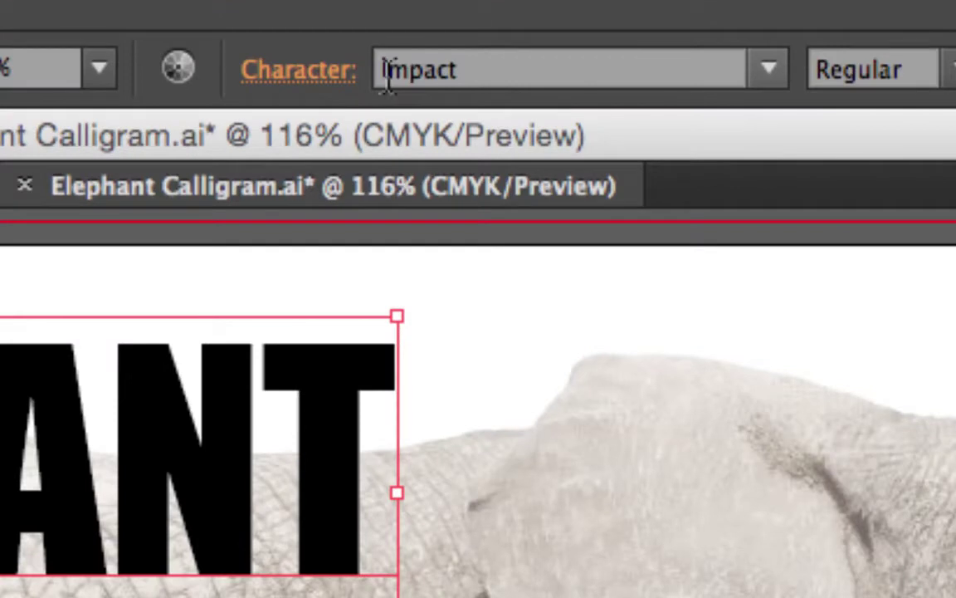
Change the ELEPHANT text's font to Rockwell Extra Bold and select the ROUGH SKIN text.
left_click(383, 73)
left_click(769, 71)
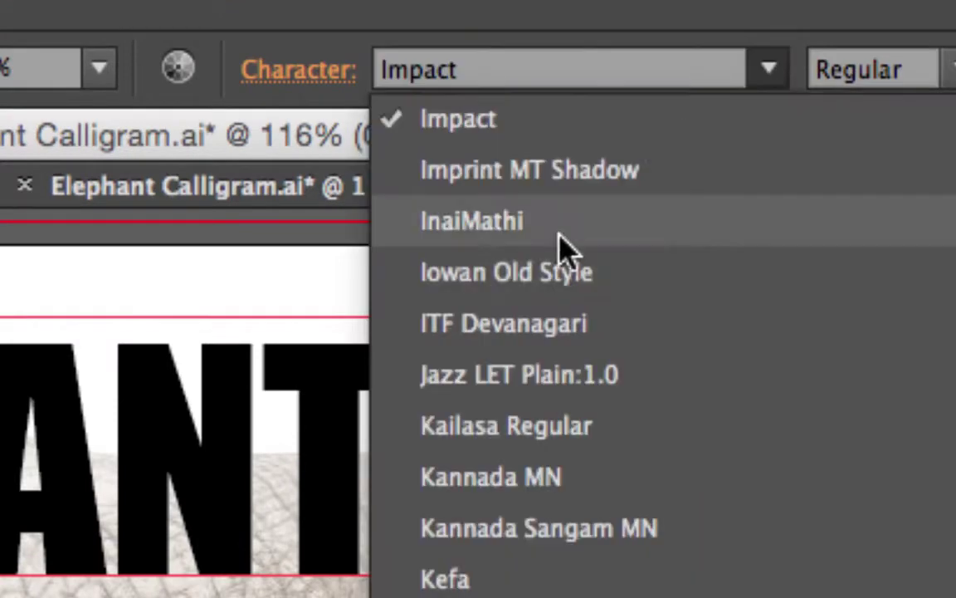
scroll(525, 411, "up", 20)
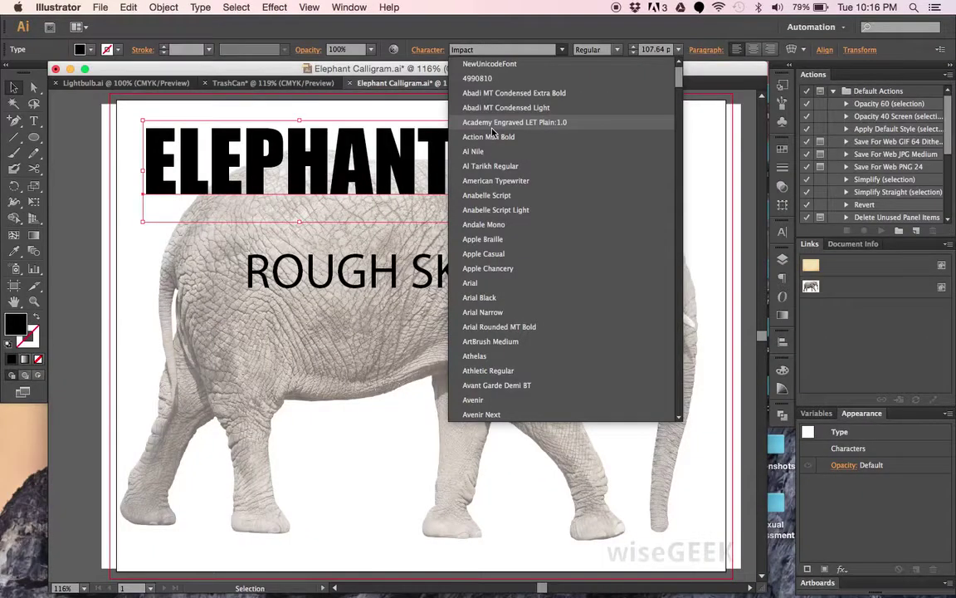
scroll(500, 197, "down", 20)
scroll(500, 197, "up", 20)
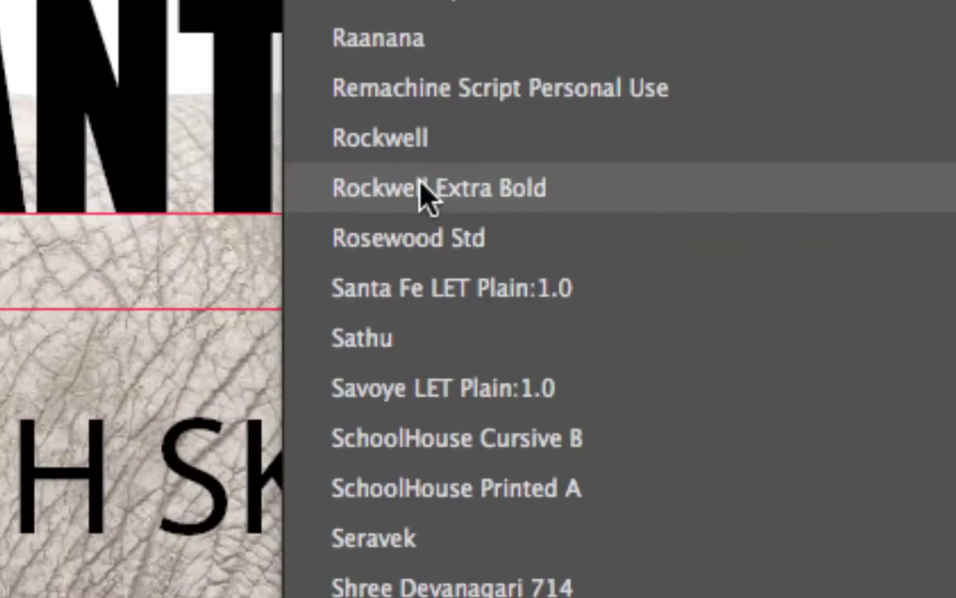
key("Escape")
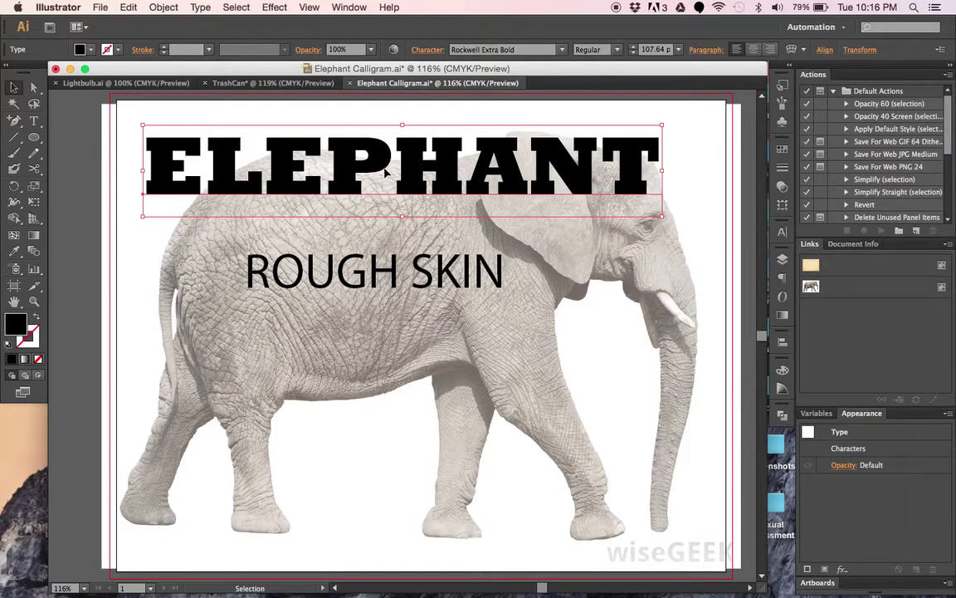
left_click(437, 273)
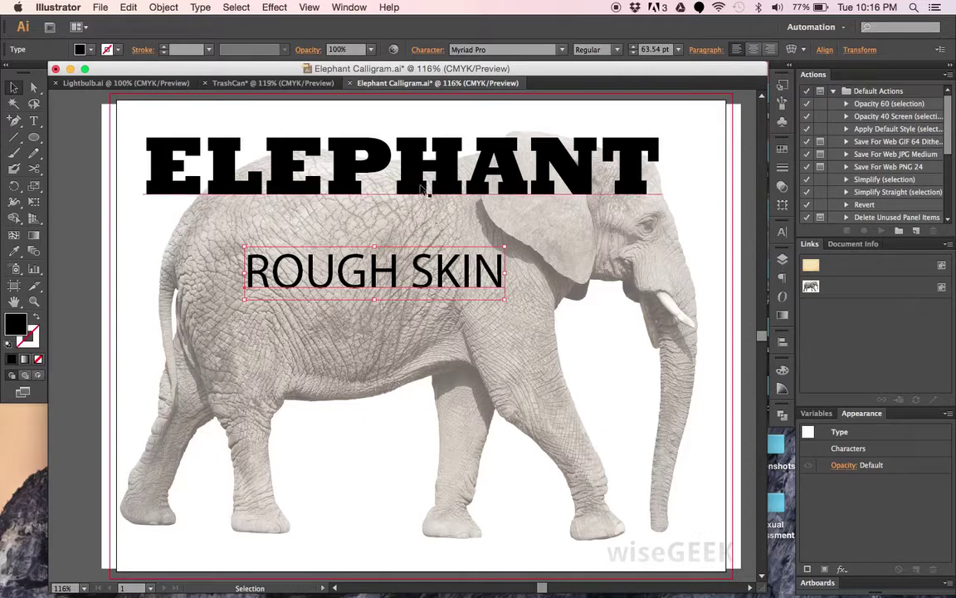
Change the ROUGH SKIN text's font to Arial Black and place a duplicate of it directly above or below the original.
left_click(562, 49)
left_click_drag(679, 224, 680, 83)
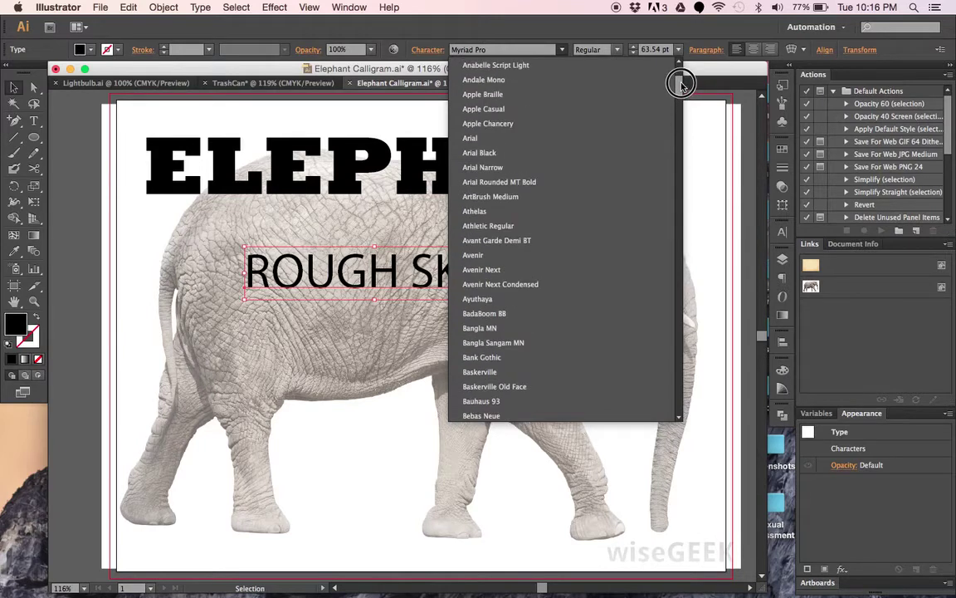
left_click(485, 153)
left_click_drag(478, 272, 397, 267)
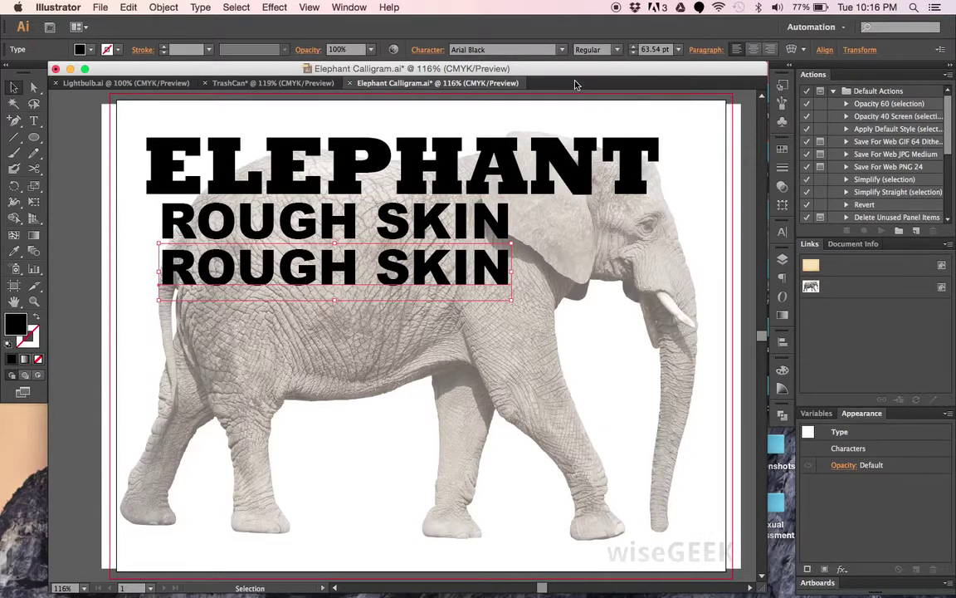
Change the lower ROUGH SKIN copy's font to Helvetica with the Bold style.
left_click(564, 51)
left_click_drag(679, 71, 678, 174)
left_click_drag(677, 181, 677, 192)
left_click(481, 221)
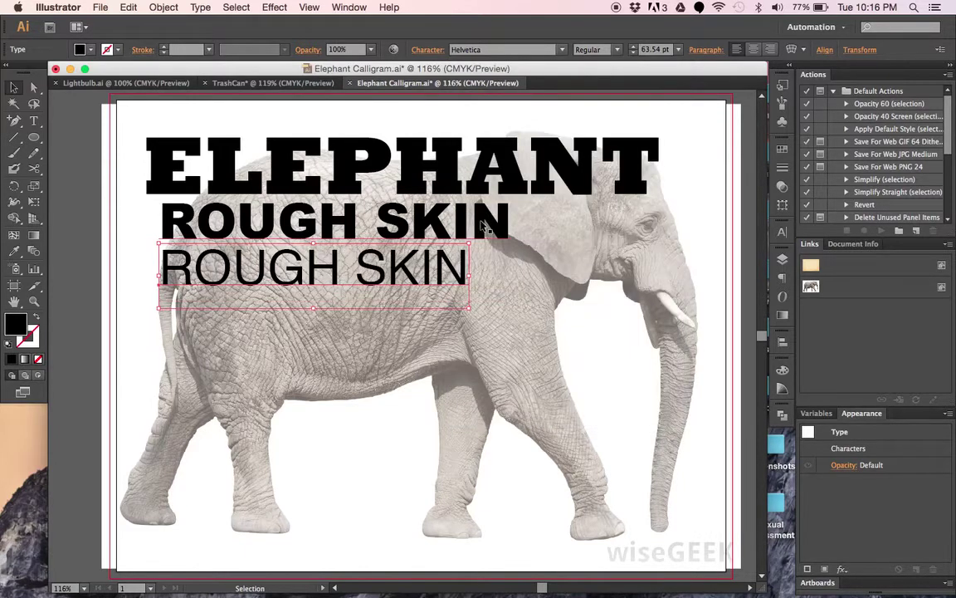
left_click(615, 50)
left_click(594, 122)
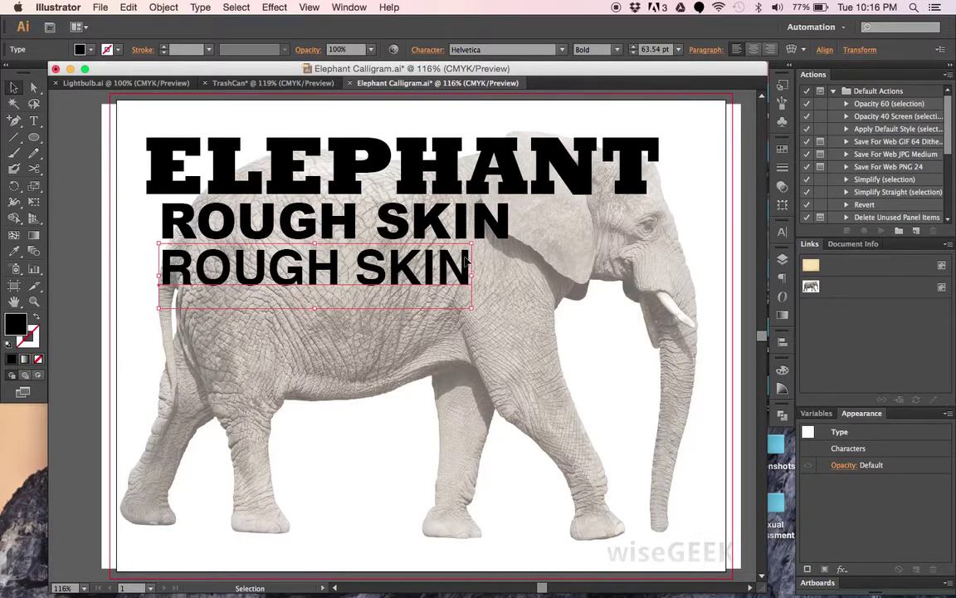
Tighten the kerning between the S and K of SKIN in the Helvetica ROUGH SKIN text.
key("super+equal")
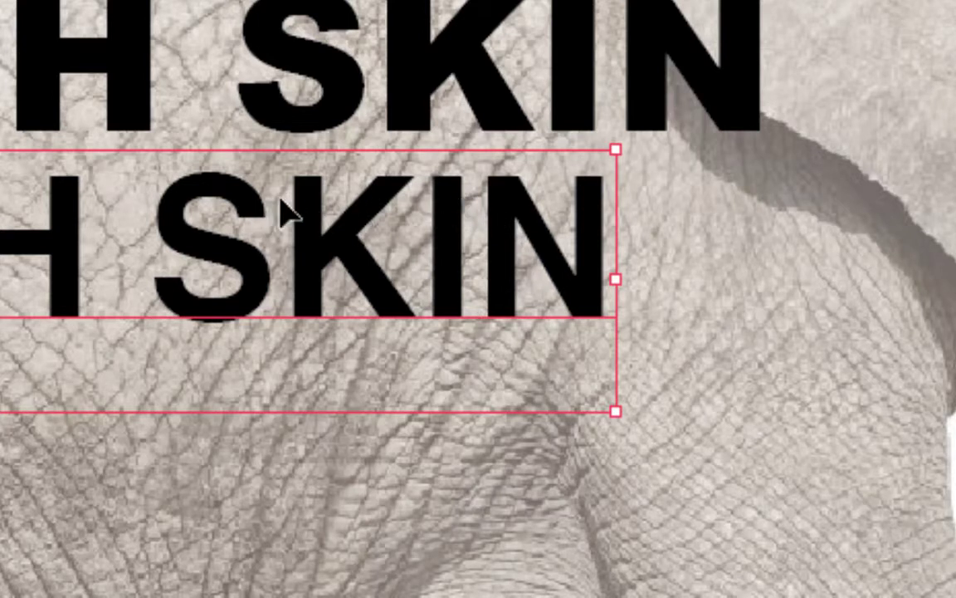
double_click(302, 214)
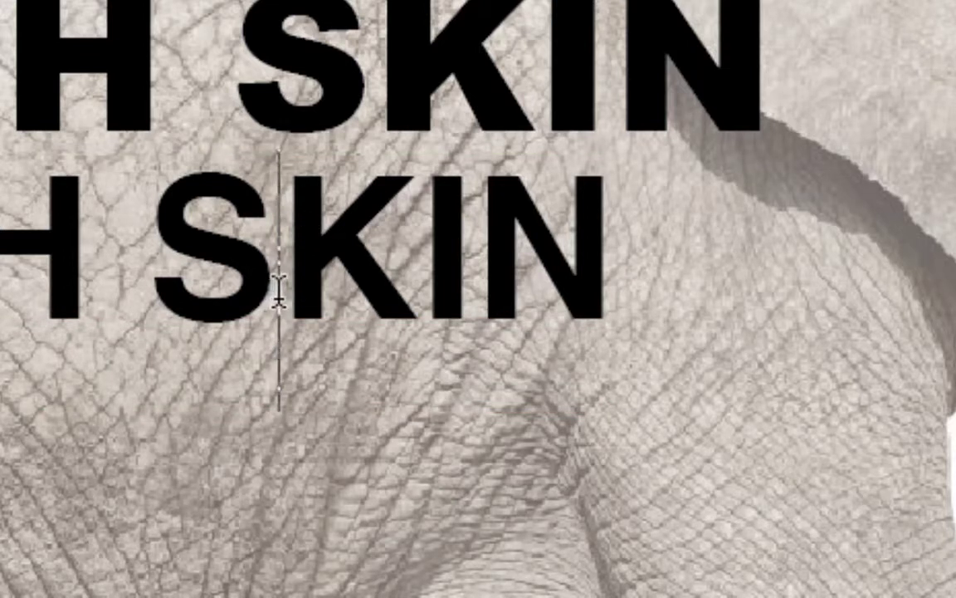
key("alt+Left")
key("alt+Left")
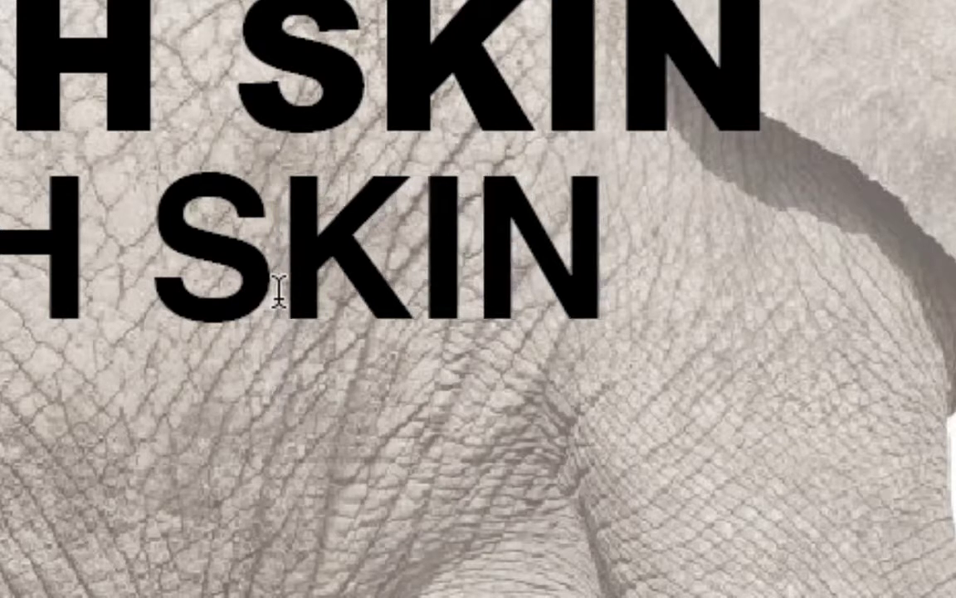
key("alt+Left")
key("alt+Left")
key("alt+Left")
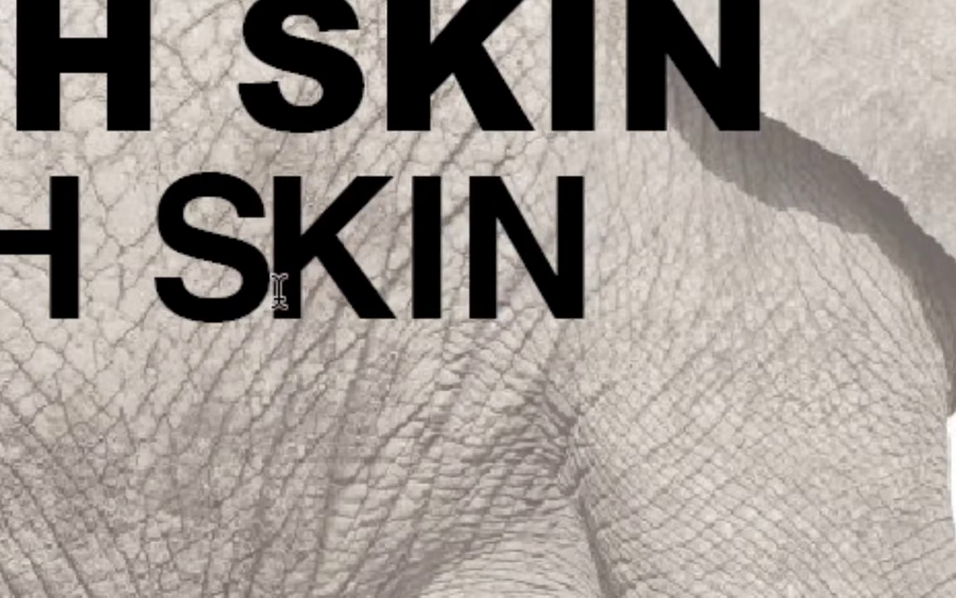
Tighten the kerning between the K, I and N of SKIN in the Helvetica text.
key("Right")
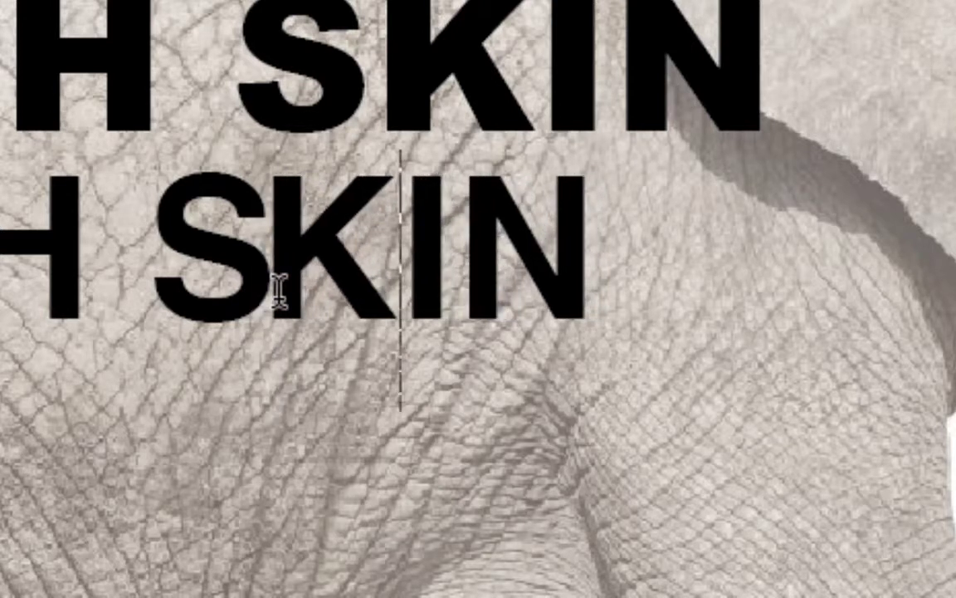
key("alt+Left")
key("alt+Left")
key("alt+Left")
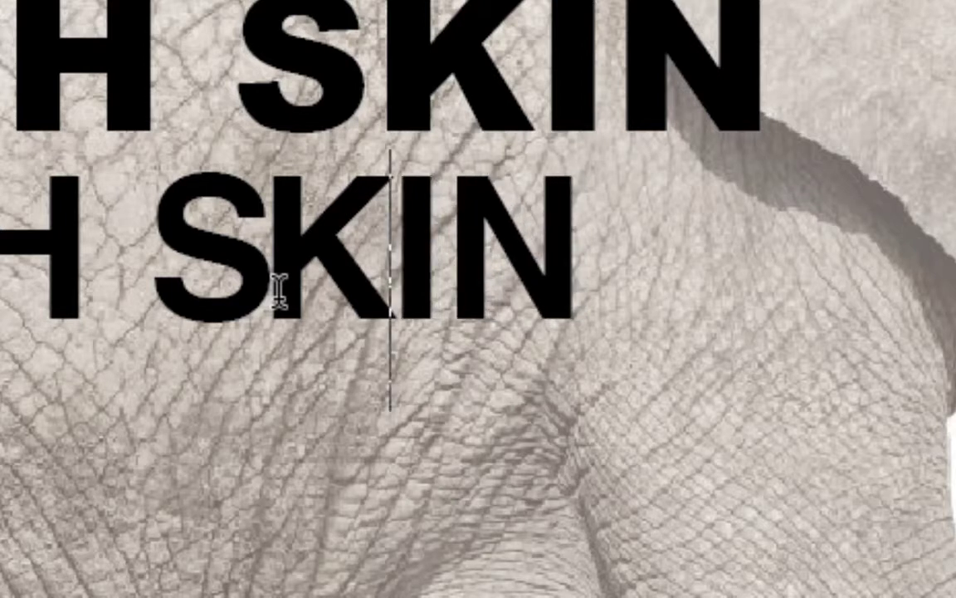
key("alt+Left")
key("alt+Left")
key("alt+Left")
key("alt+Left")
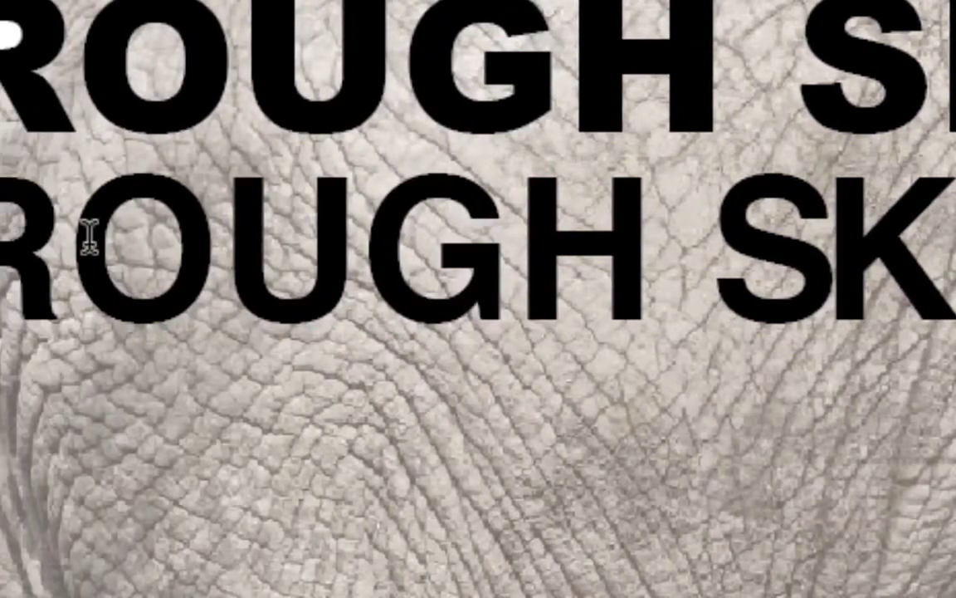
Tighten the kerning between the R and O of ROUGH in the Helvetica text and finish text editing.
left_click(74, 228)
key("alt+Left")
key("alt+Left")
key("alt+Left")
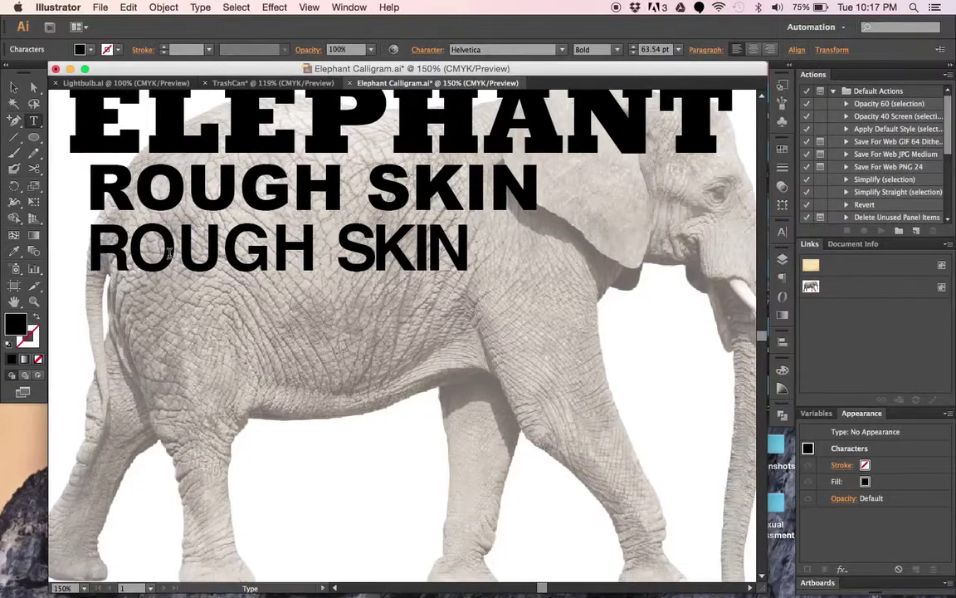
key("Escape")
Tighten the letter spacing of the whole Arial Black ROUGH SKIN text.
left_click(199, 187)
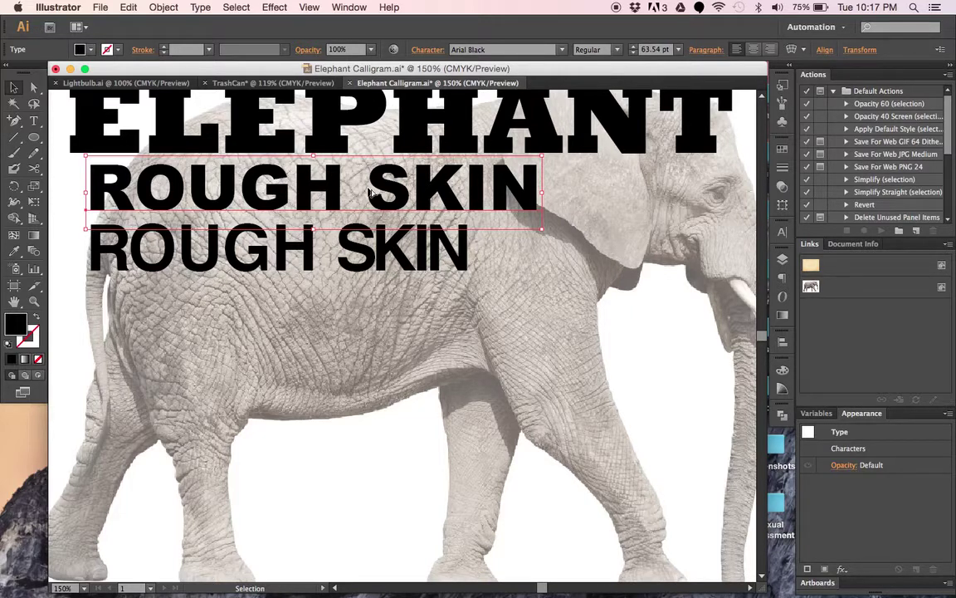
key("alt+Left")
key("alt+Left")
key("alt+Left")
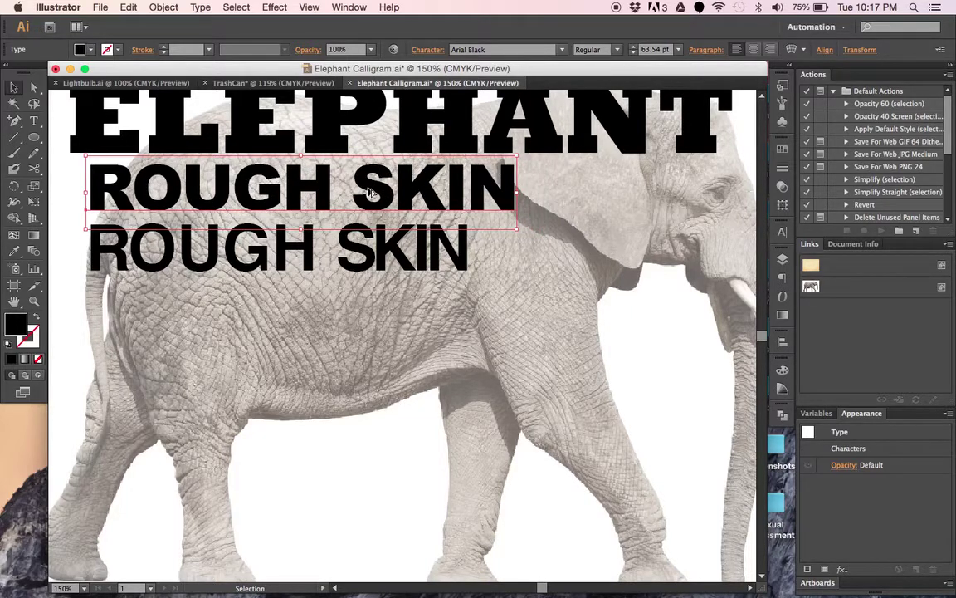
key("alt+Left")
key("alt+Left")
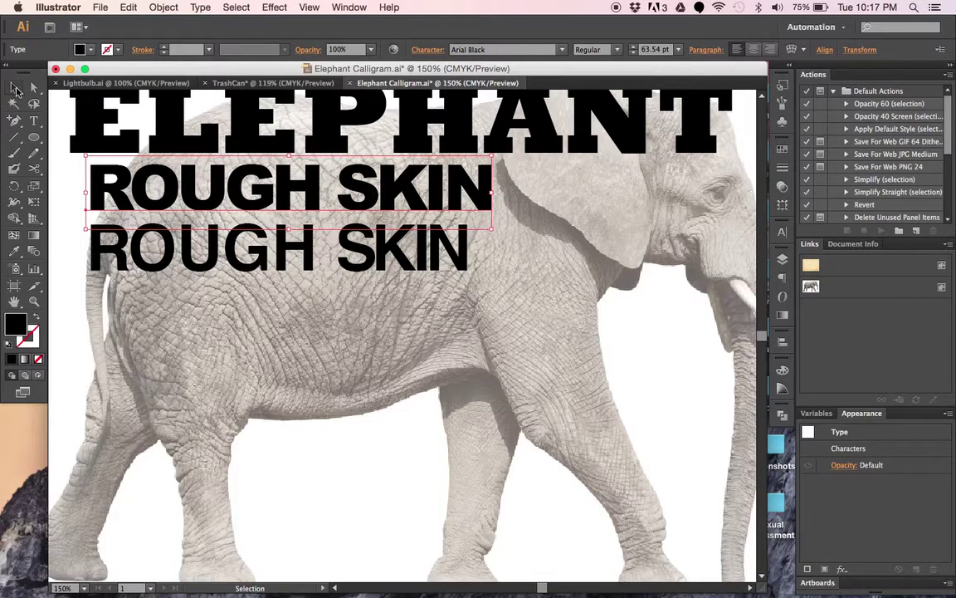
Move the Arial Black ROUGH SKIN text below the Helvetica one and scale it down.
left_click_drag(149, 207, 239, 341)
left_click_drag(580, 361, 496, 346)
Scale the ELEPHANT text down to about 78 pt and move it onto the elephant's upper body.
left_click(386, 131)
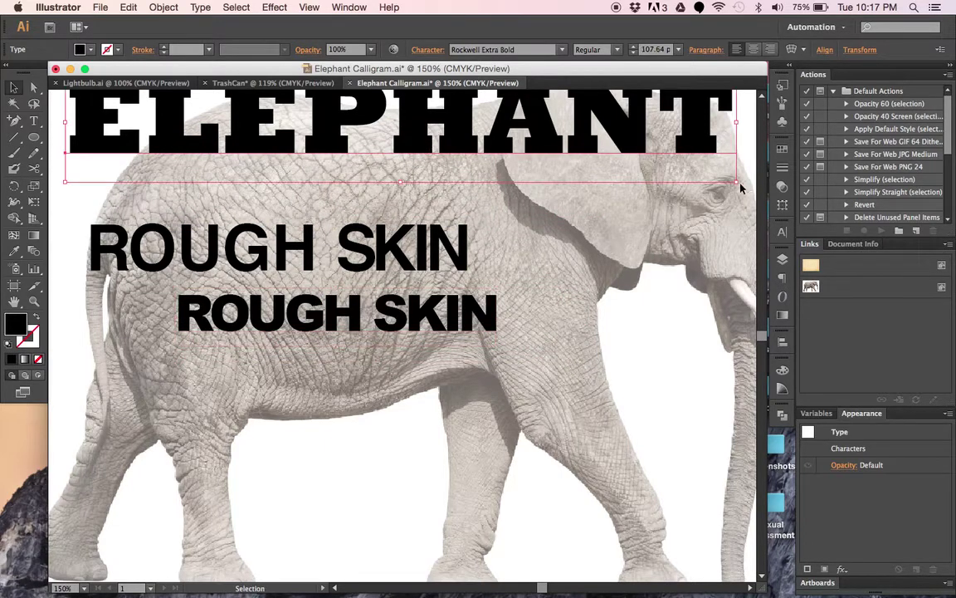
left_click_drag(662, 166, 474, 146)
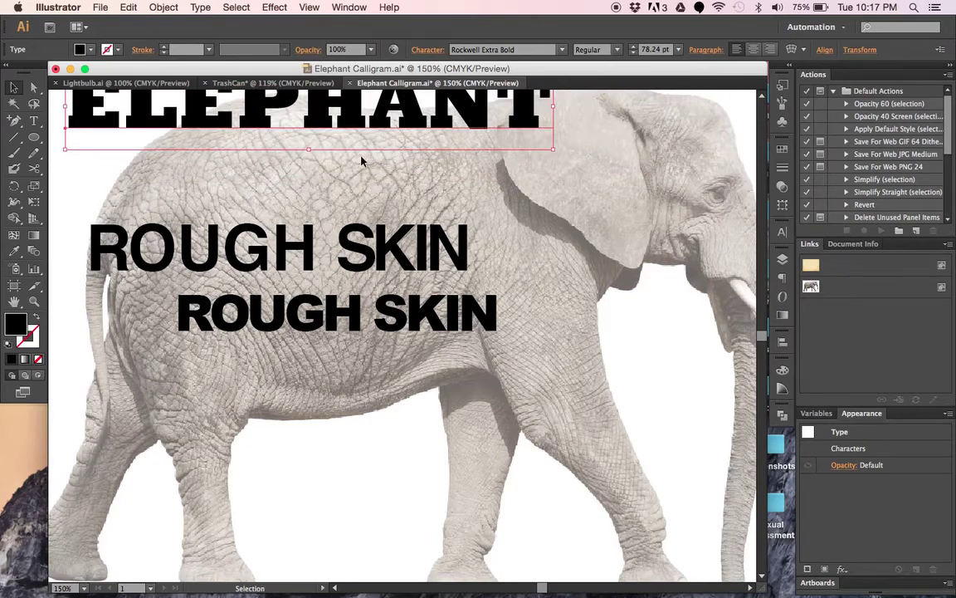
left_click_drag(341, 150, 407, 235)
left_click_drag(384, 182, 478, 255)
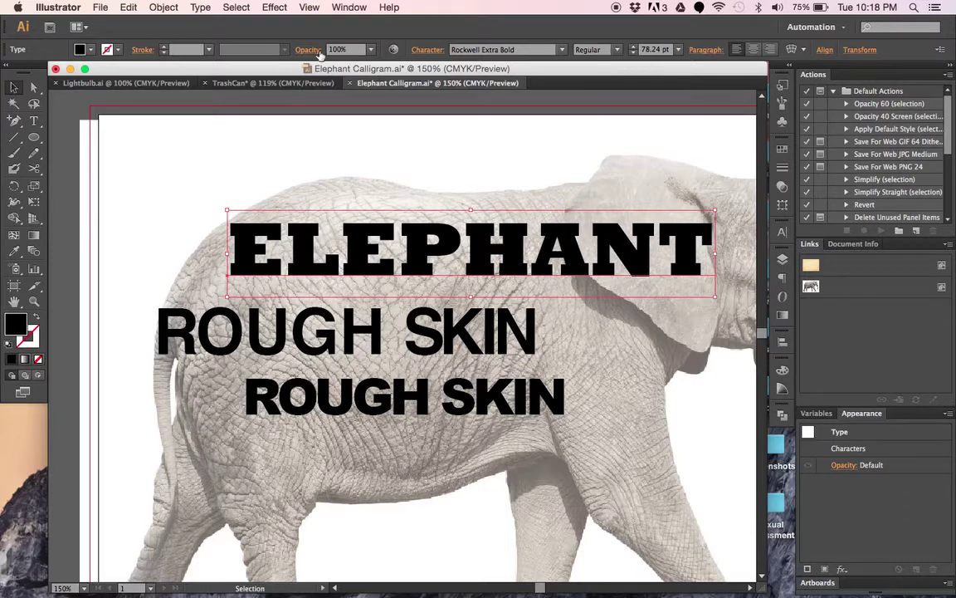
Apply an envelope mesh with 1 row and 1 column to the ELEPHANT text.
left_click(164, 8)
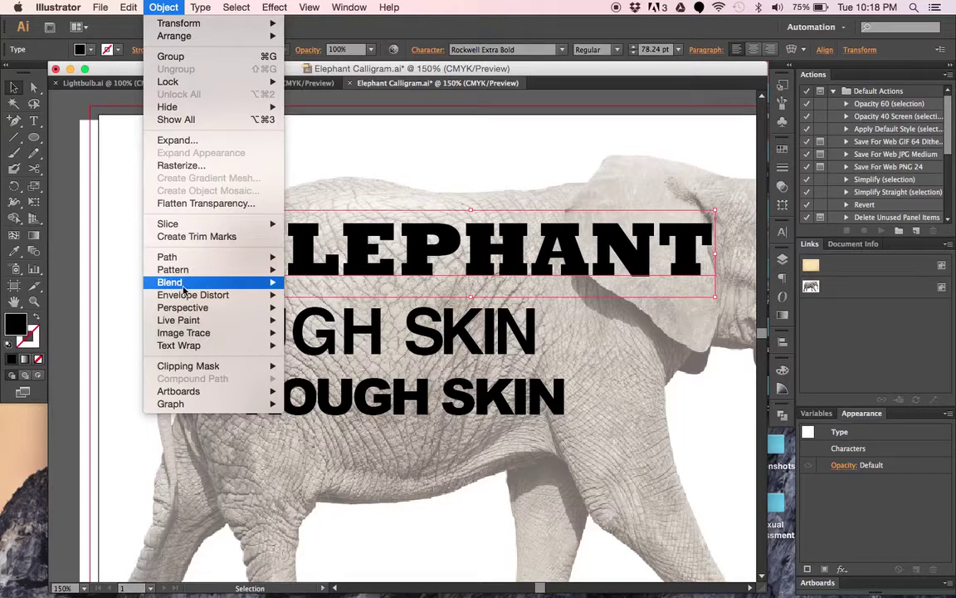
mouse_move(169, 300)
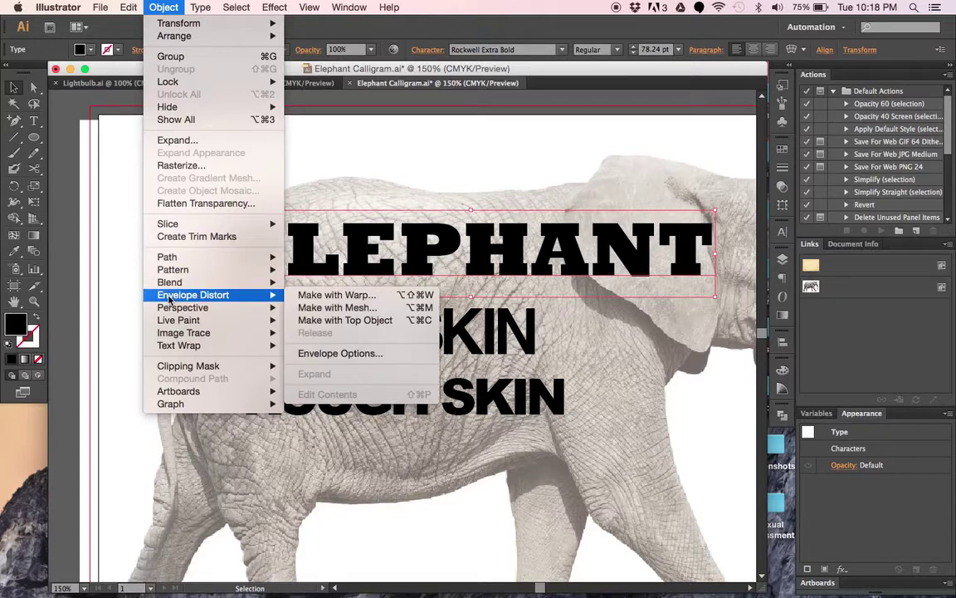
left_click(371, 310)
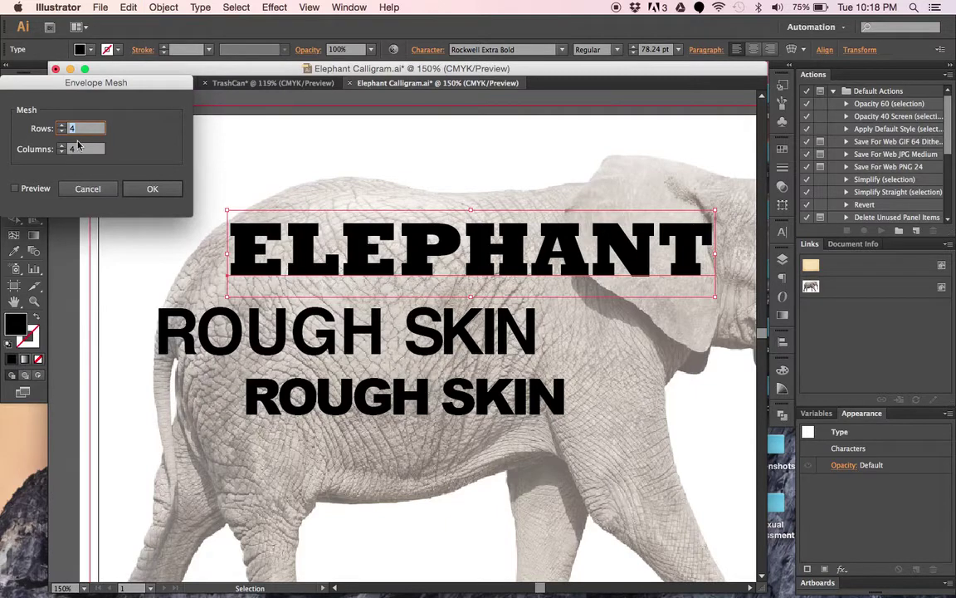
left_click_drag(71, 83, 141, 97)
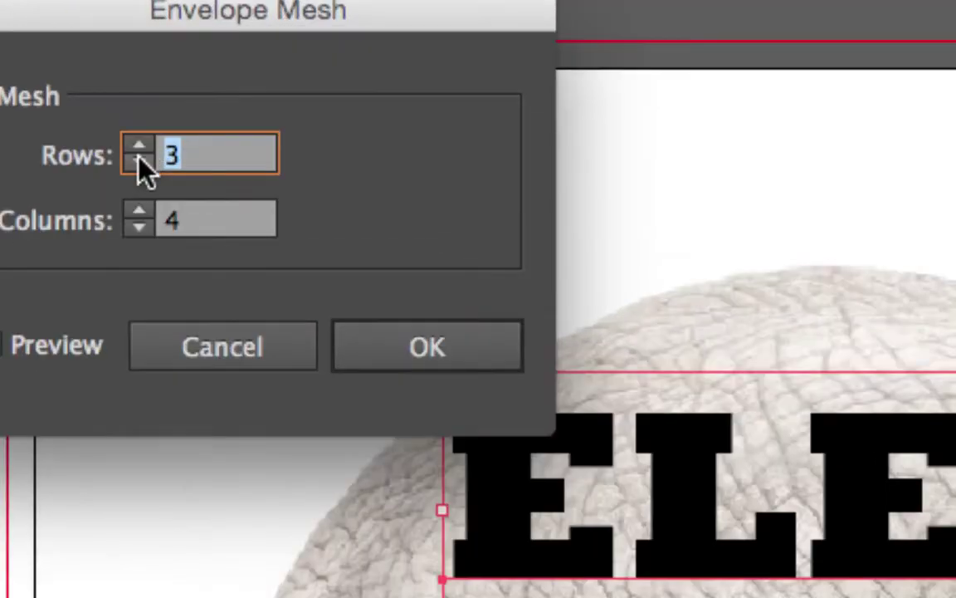
left_click(131, 145)
left_click(139, 163)
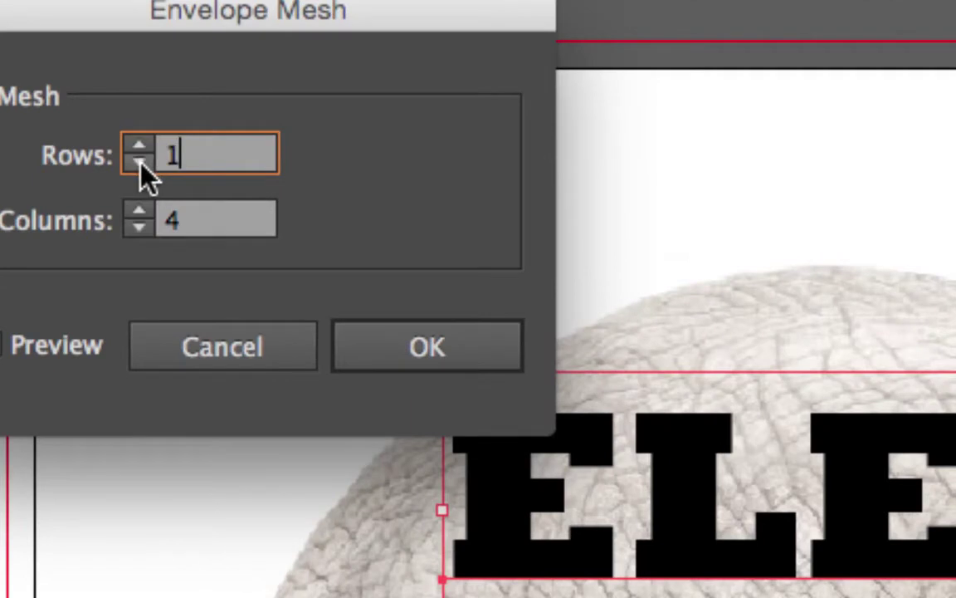
left_click(140, 227)
left_click(140, 227)
left_click(140, 227)
left_click(444, 366)
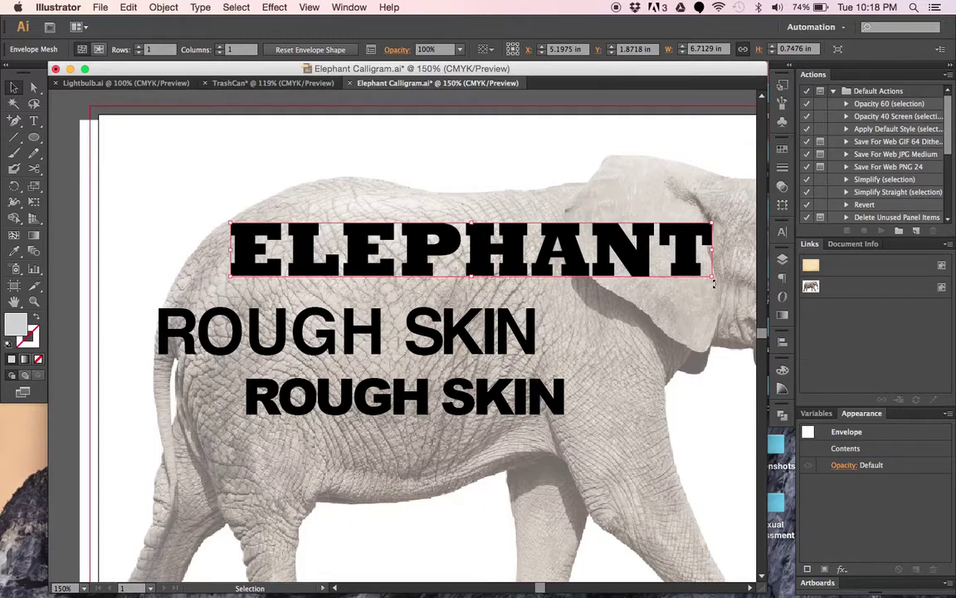
Scale the ELEPHANT envelope down to about 4.58 in wide and move it up along the elephant's back.
left_click_drag(711, 275, 560, 260)
left_click_drag(360, 214, 372, 203)
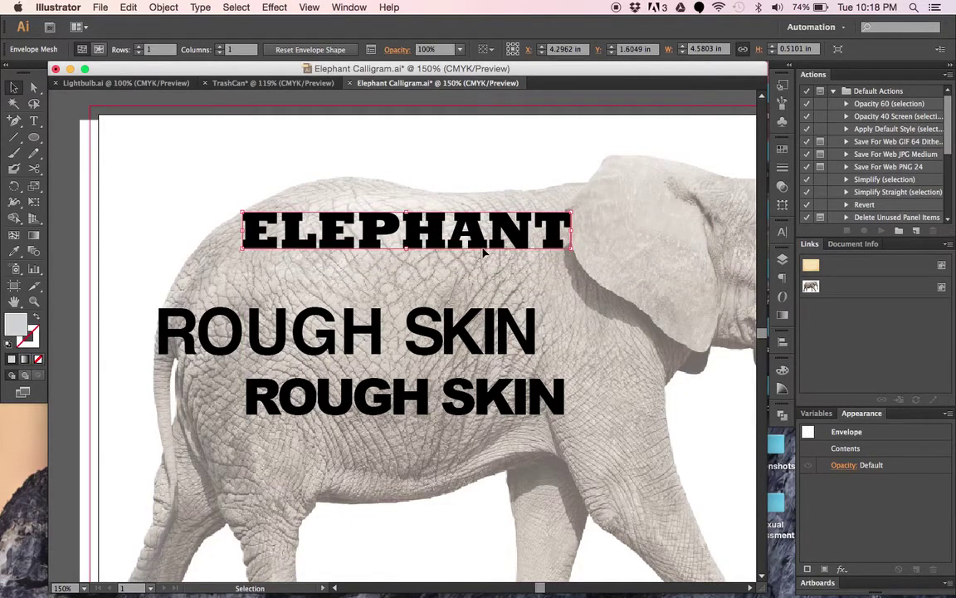
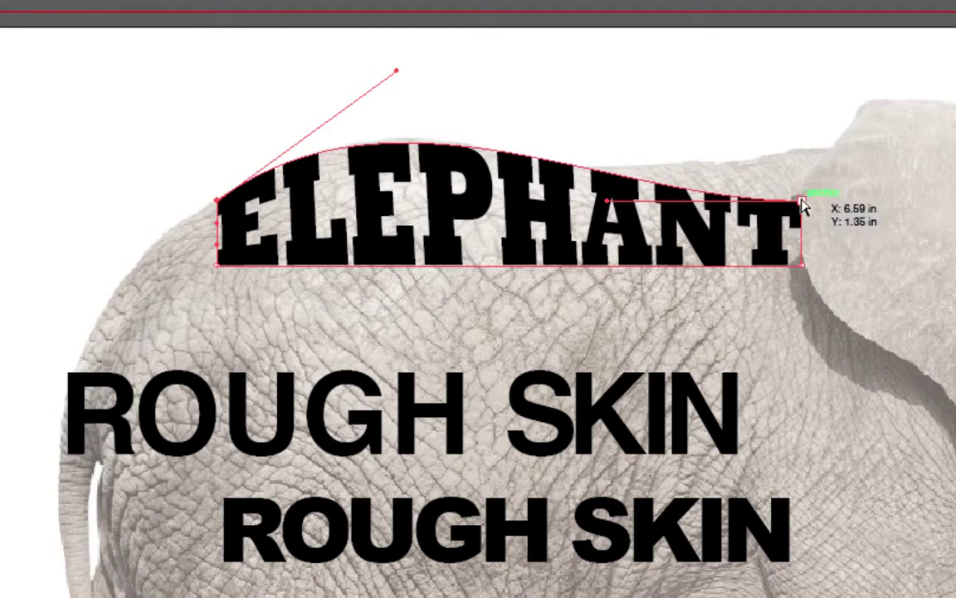
Raise the ELEPHANT envelope's top-right anchor and adjust the upper edge's handles to follow the curve of the elephant's back.
left_click_drag(804, 207, 803, 152)
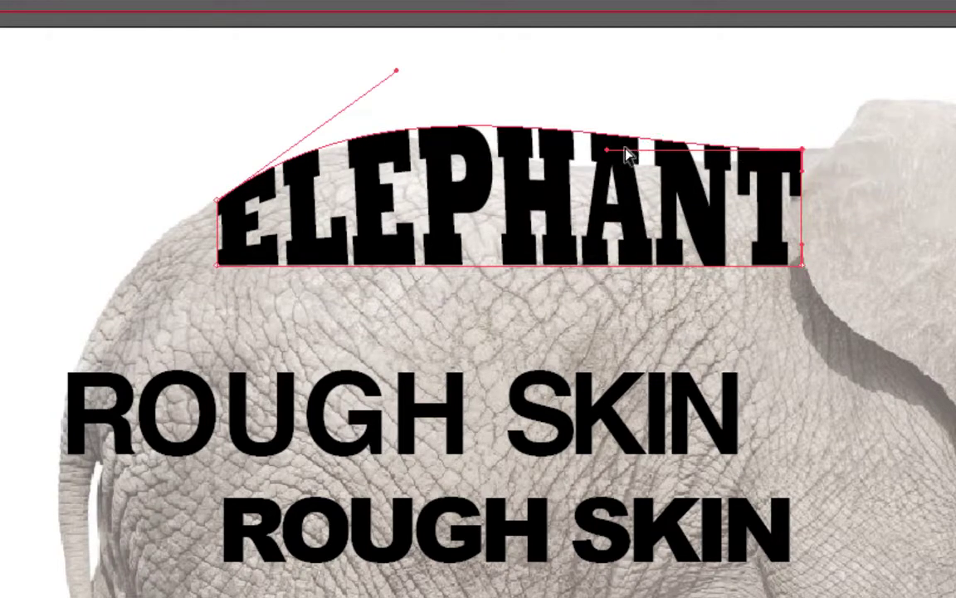
left_click_drag(607, 150, 606, 212)
mouse_move(397, 73)
left_mouse_down()
mouse_move(399, 86)
mouse_move(402, 73)
left_mouse_up()
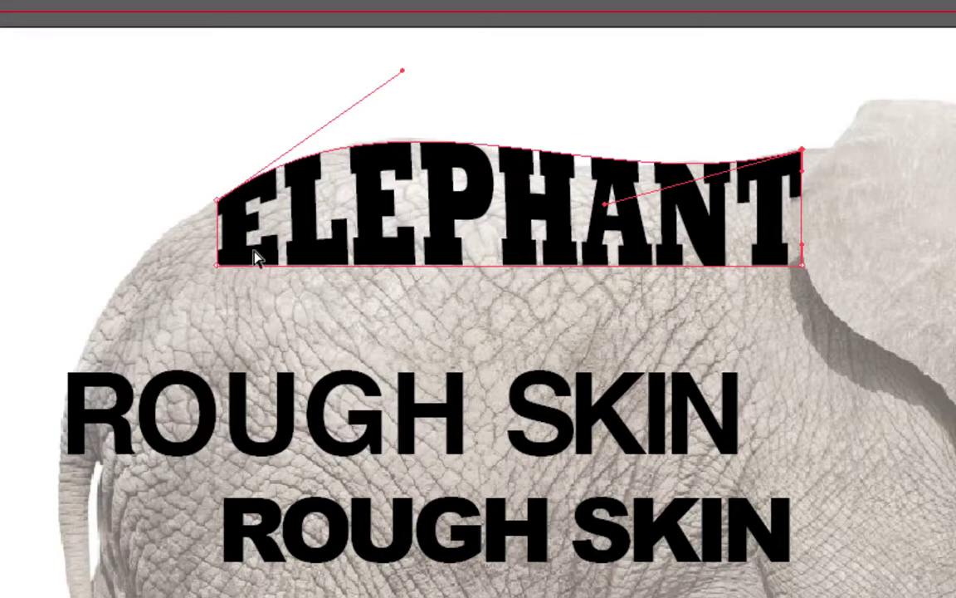
Bend the ELEPHANT envelope's lower edge into a matching wave and raise its bottom-right anchor beside the ear.
left_click(217, 267)
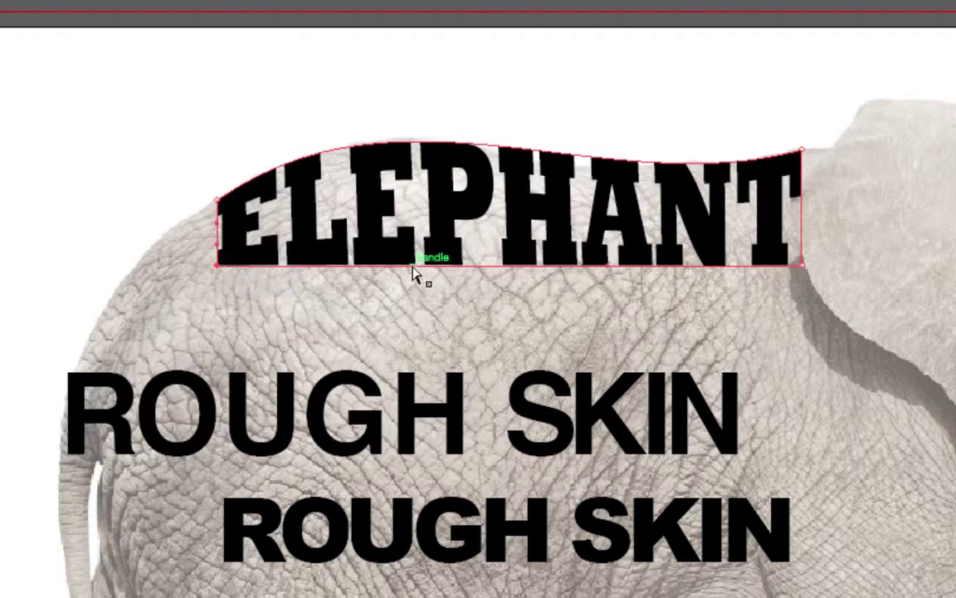
left_click_drag(412, 267, 411, 193)
left_click_drag(606, 267, 607, 297)
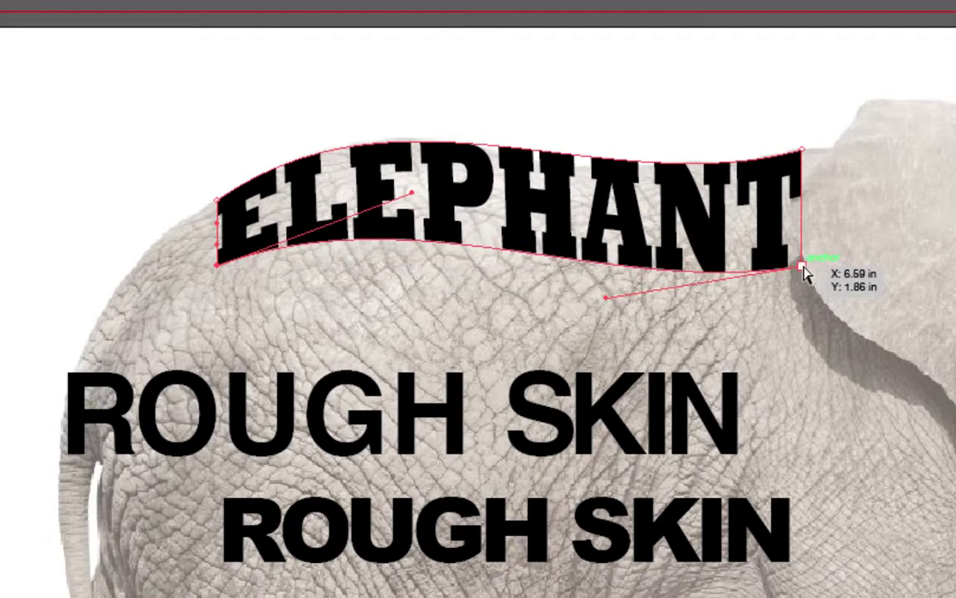
left_click_drag(802, 267, 801, 243)
left_click_drag(604, 280, 604, 289)
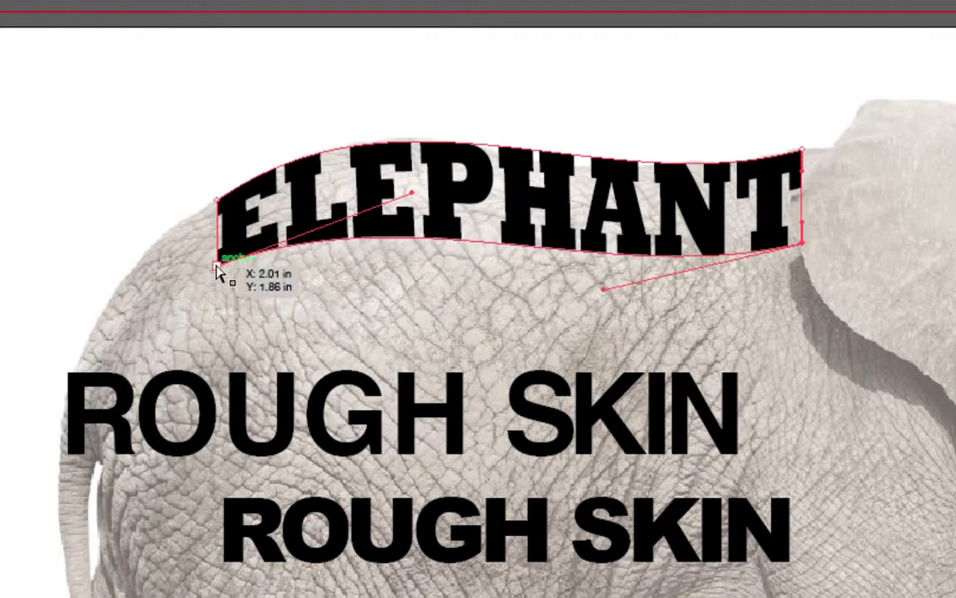
Reposition the ELEPHANT envelope's bottom-left anchor slightly lower and raise its handle to arch the lower edge.
left_click_drag(216, 262, 217, 221)
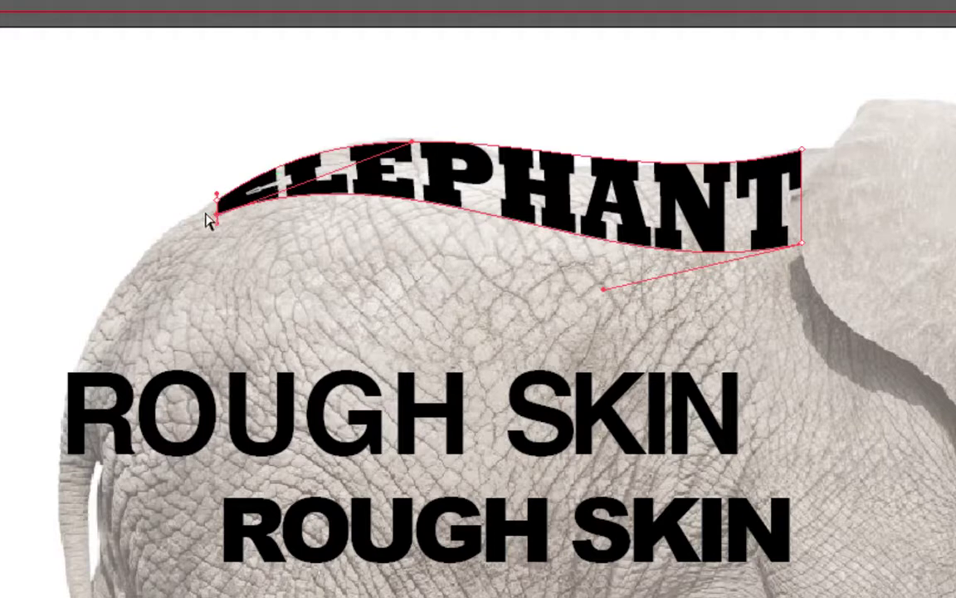
left_click_drag(217, 219, 221, 405)
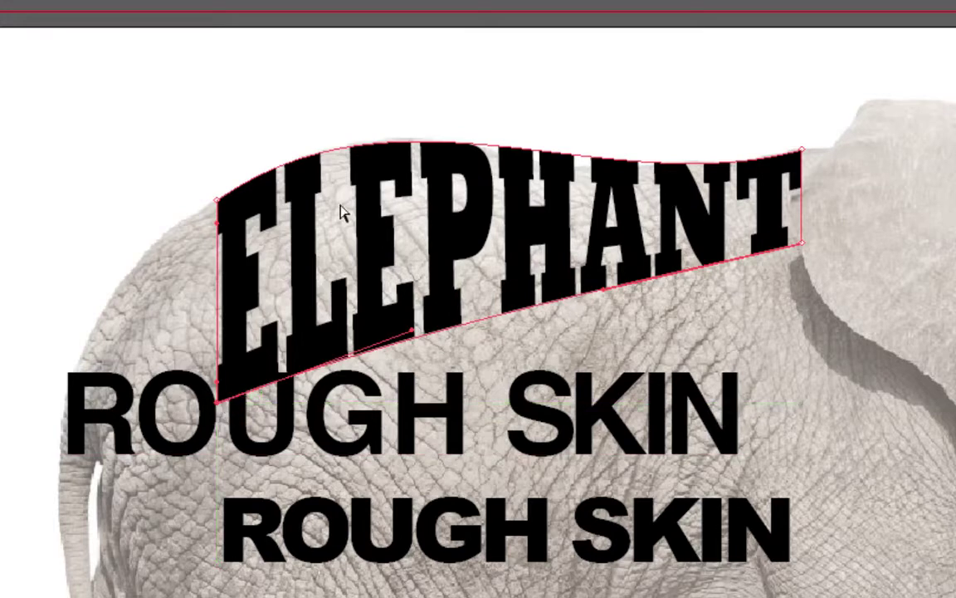
left_click_drag(218, 407, 219, 295)
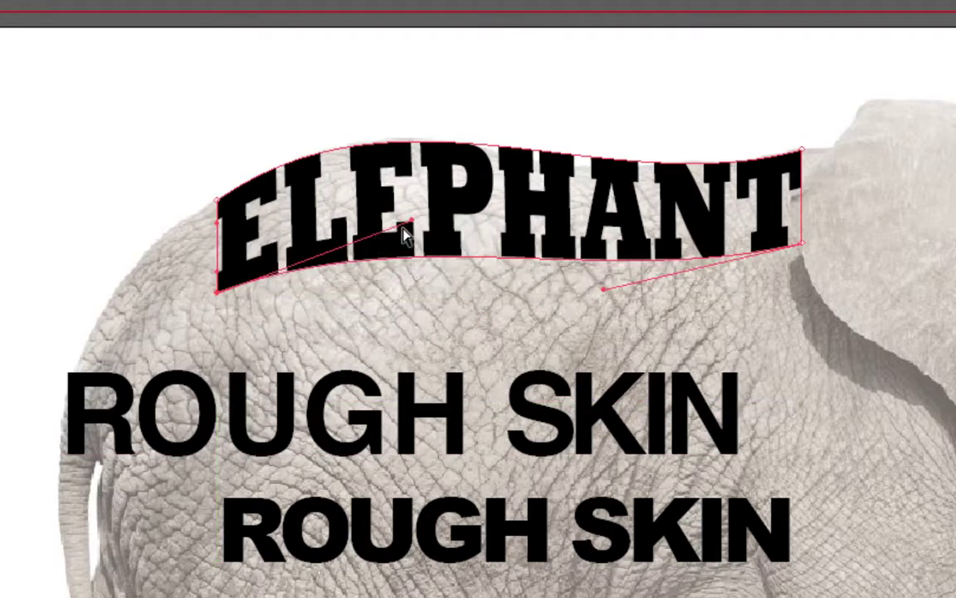
left_click_drag(417, 222, 416, 181)
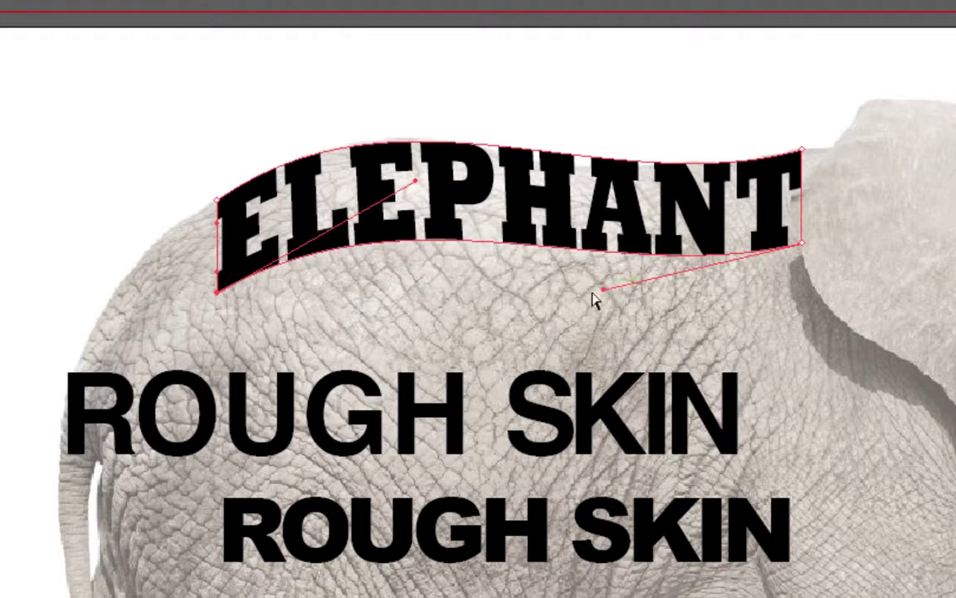
Try stretching both handles of the ELEPHANT envelope's lower edge across the word to exaggerate the wave.
left_click_drag(604, 289, 218, 327)
left_click_drag(415, 180, 811, 96)
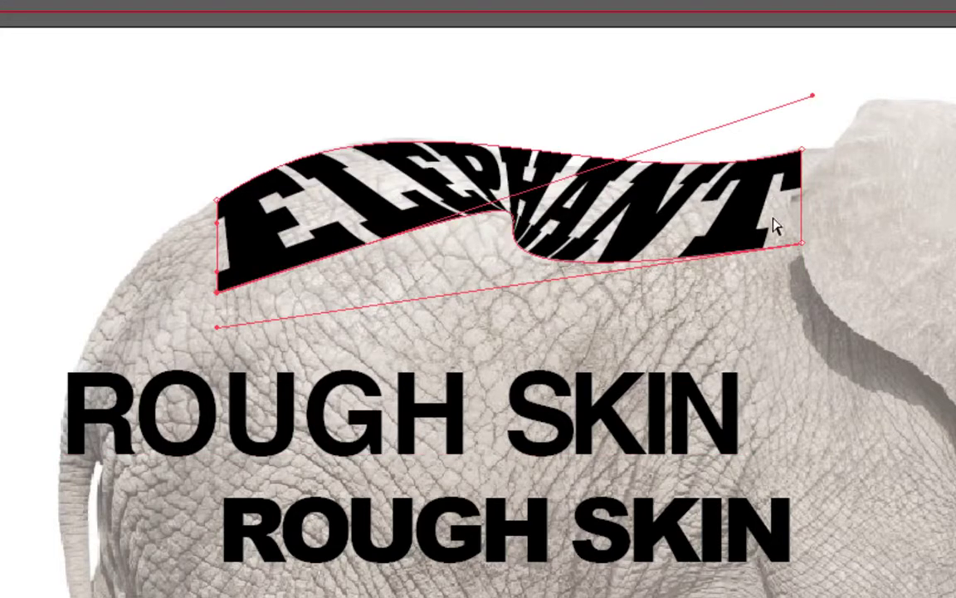
key("ctrl+z")
key("ctrl+z")
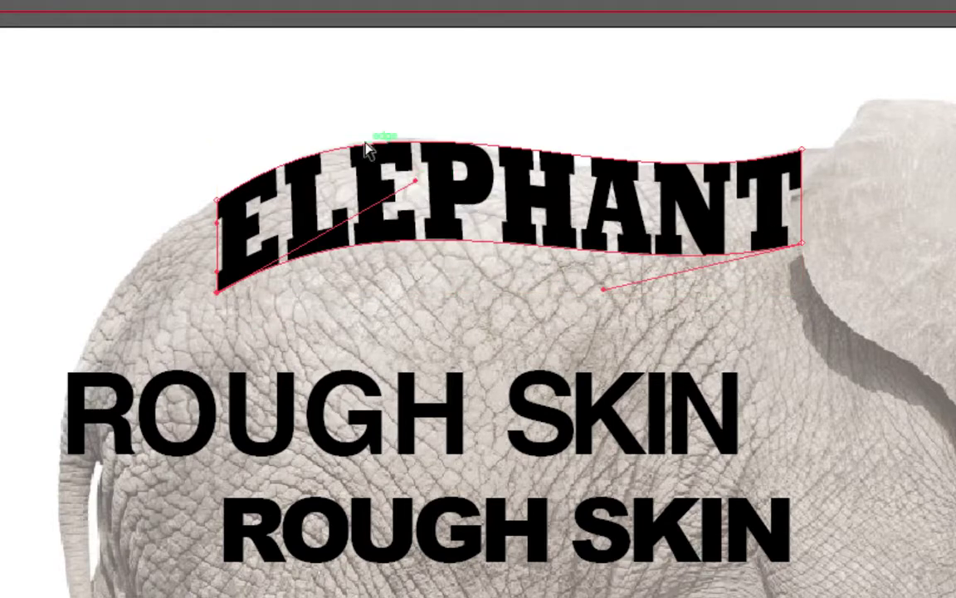
Ease the bottom-left handle of the ELEPHANT envelope and nudge its bottom-right anchor to refine the lower edge.
left_click_drag(415, 181, 409, 190)
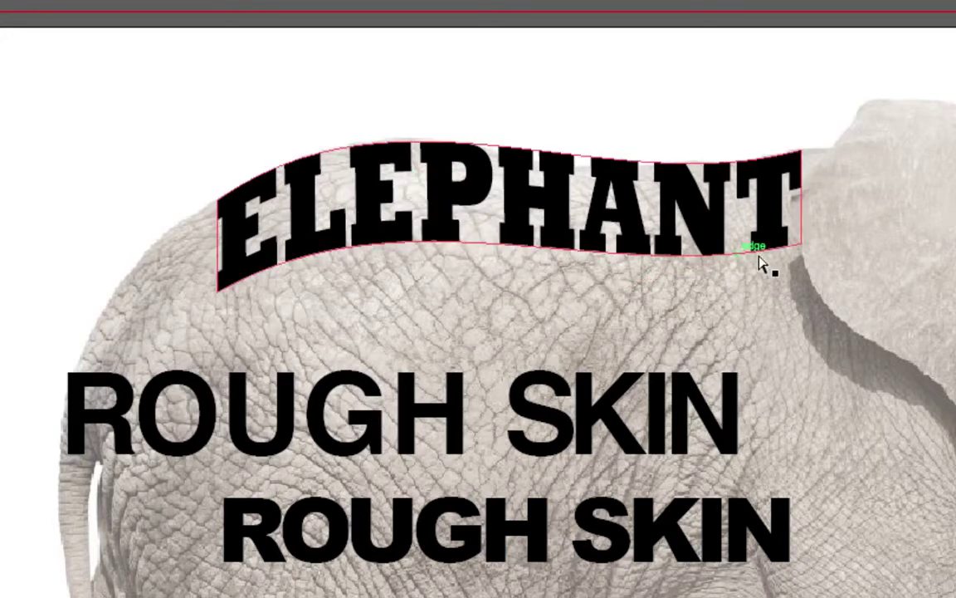
left_click(801, 246)
left_click(802, 246)
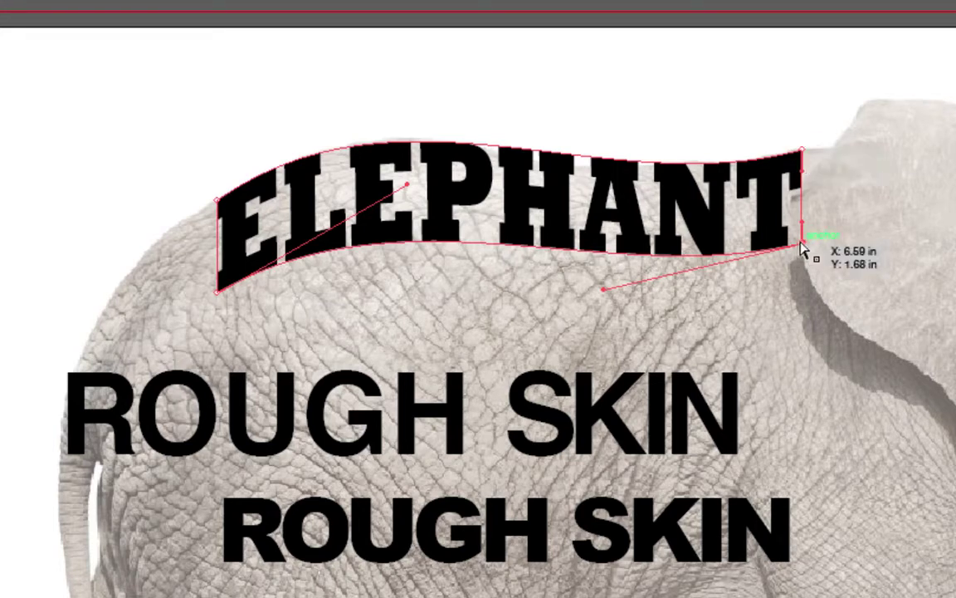
mouse_move(802, 246)
left_mouse_down()
mouse_move(802, 301)
mouse_move(804, 251)
left_mouse_up()
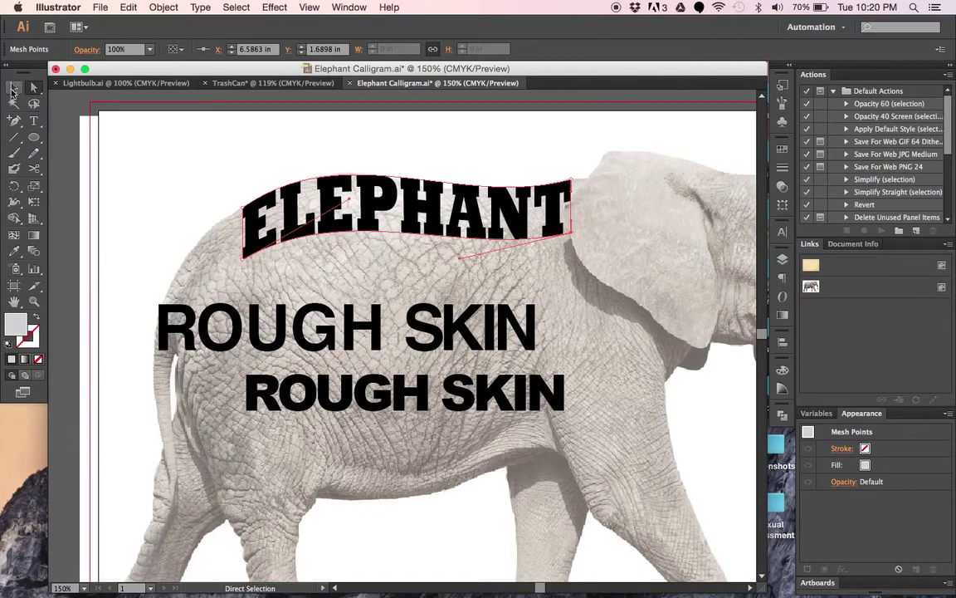
Move the lighter ROUGH SKIN text down between the legs and place the Arial Black ROUGH SKIN over the belly.
left_click(14, 88)
left_click_drag(264, 351, 440, 503)
left_click_drag(419, 396, 446, 362)
scroll(454, 261, "down", 5)
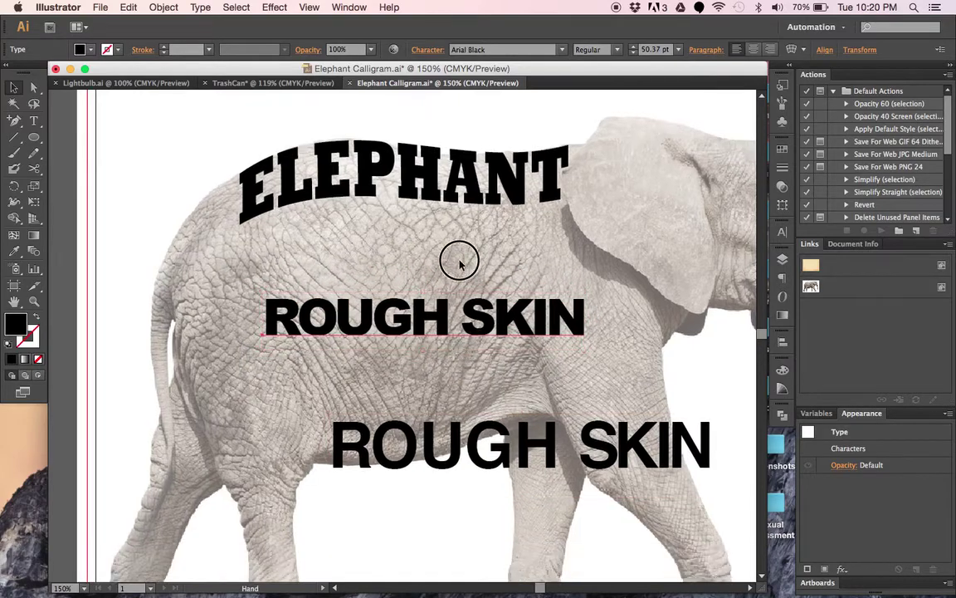
left_click_drag(438, 321, 416, 425)
left_click_drag(390, 218, 386, 299)
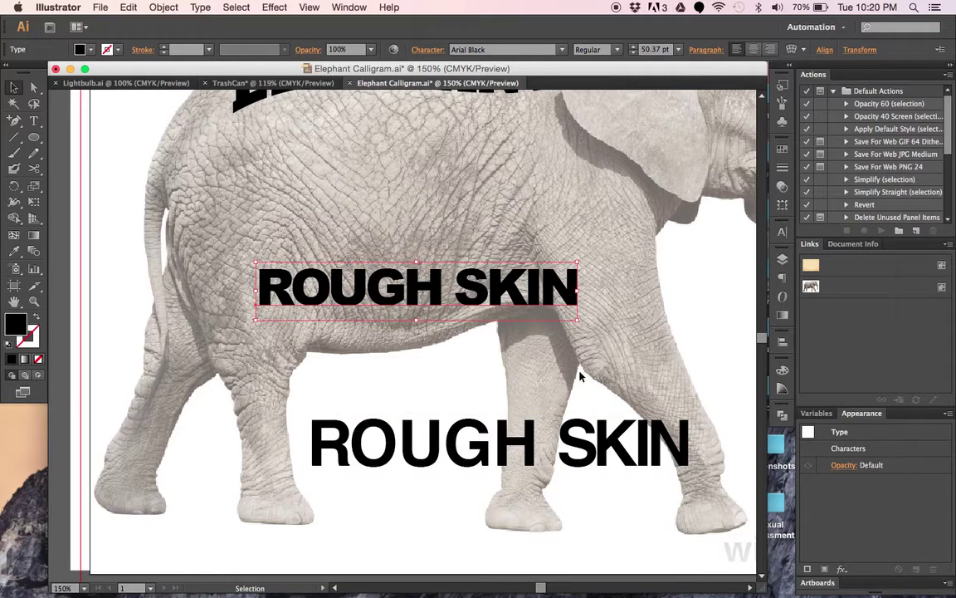
Wrap the Arial Black ROUGH SKIN text in an envelope mesh with 1 row and 1 column.
left_click(164, 8)
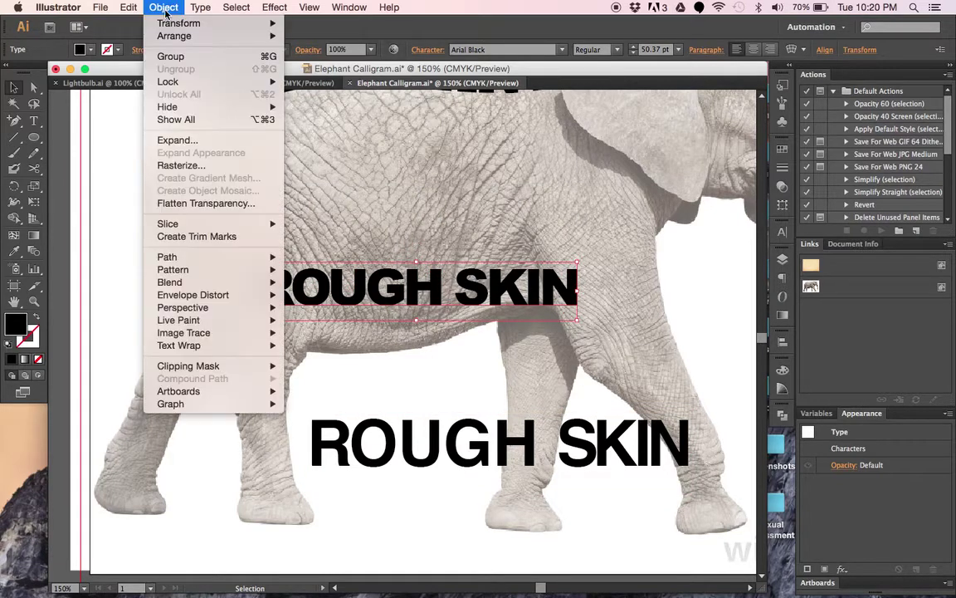
mouse_move(194, 298)
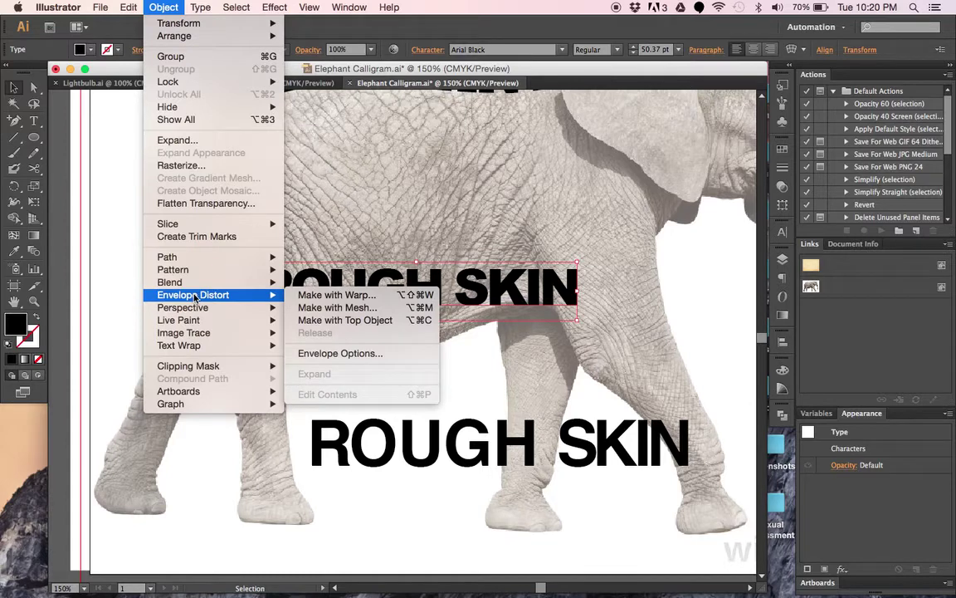
left_click(314, 308)
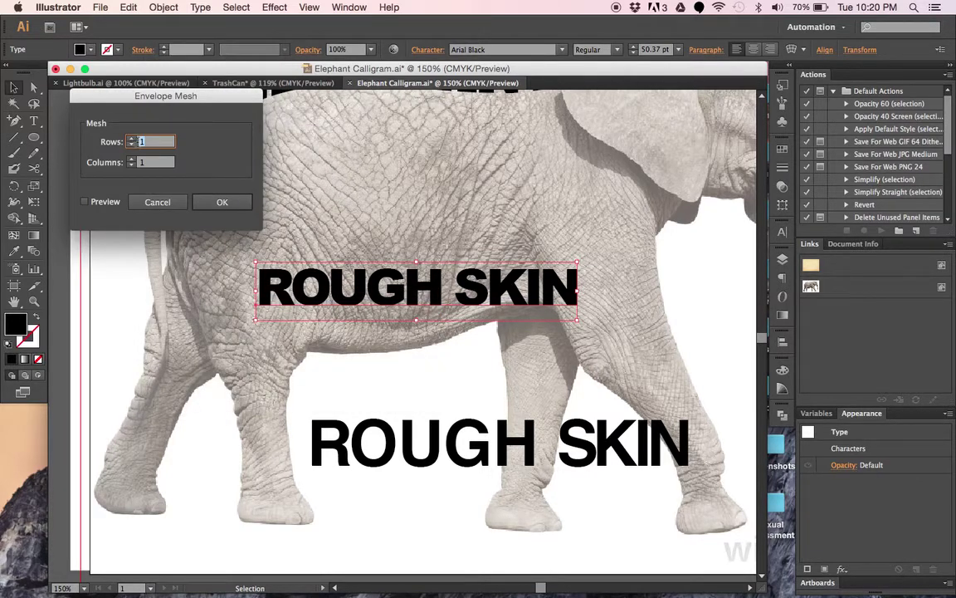
left_click(222, 202)
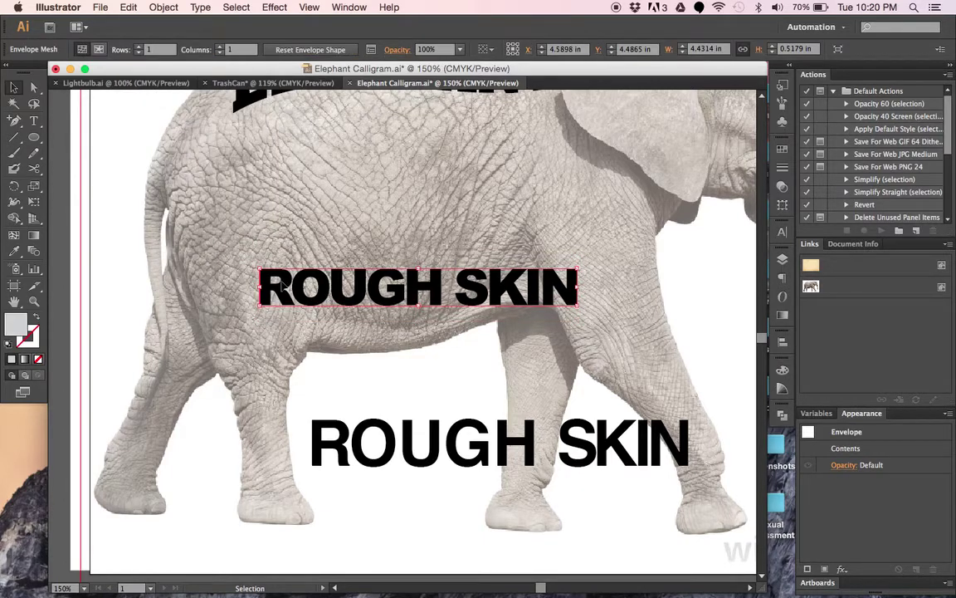
Lower the ROUGH SKIN envelope's bottom-left anchor and bend its lower edge along the curve of the elephant's belly.
key("a")
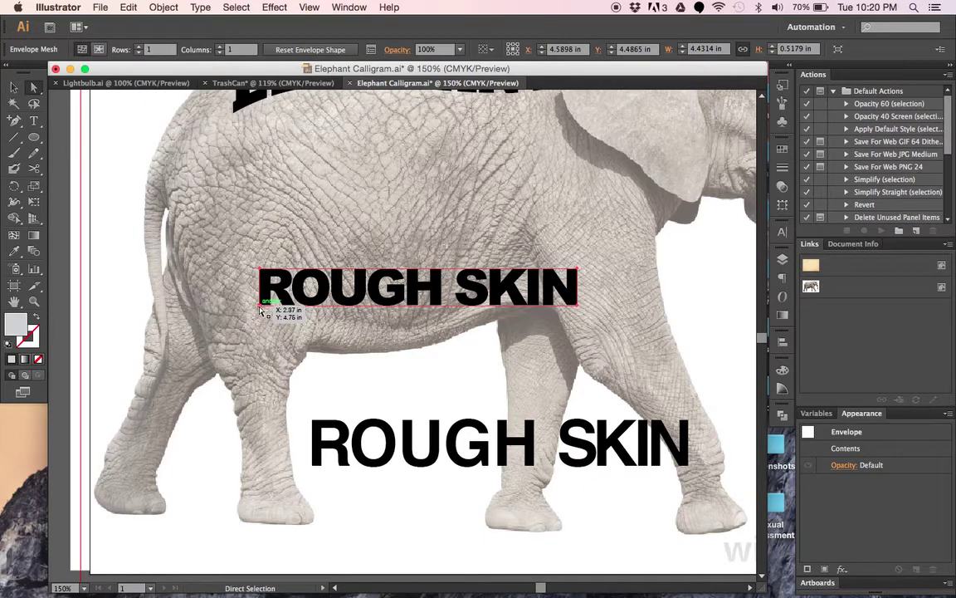
left_click(259, 310)
left_click_drag(260, 310, 260, 333)
left_click_drag(366, 347, 390, 388)
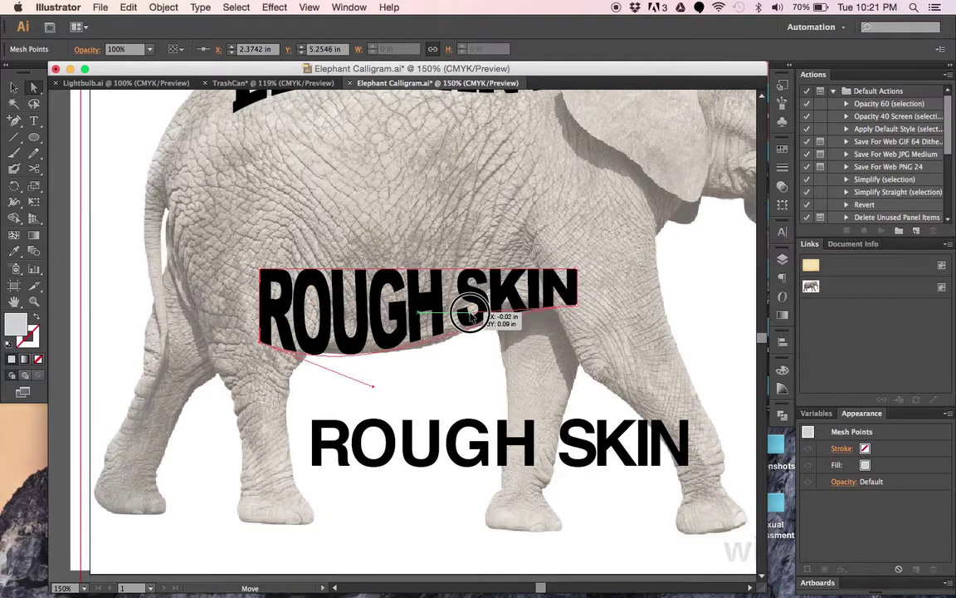
Raise the ROUGH SKIN envelope's top-right anchor, bend its upper edge into a matching wave and deselect it.
left_click(579, 271)
left_click_drag(580, 271, 577, 249)
left_click_drag(376, 267, 374, 318)
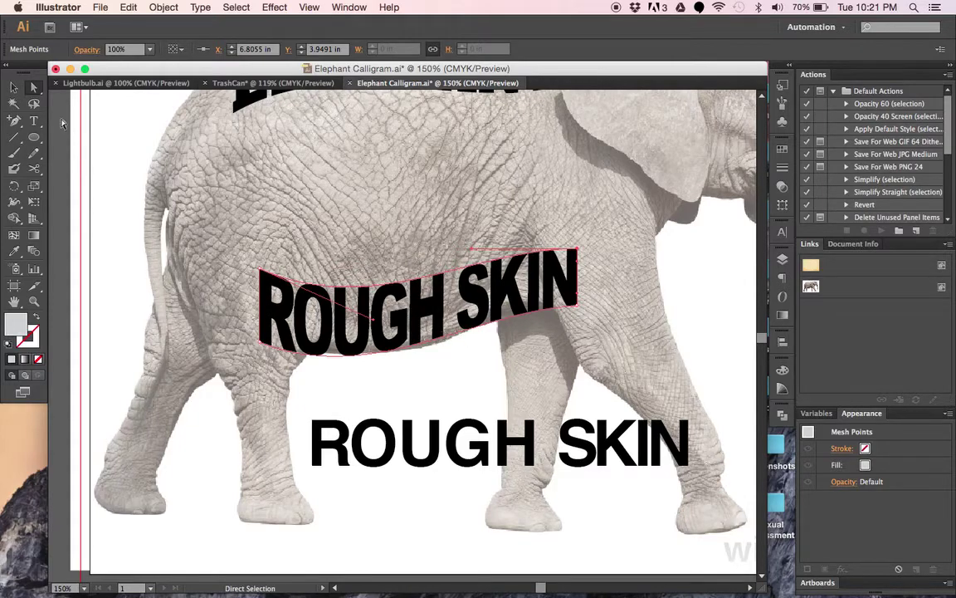
left_click(13, 86)
left_click(294, 232)
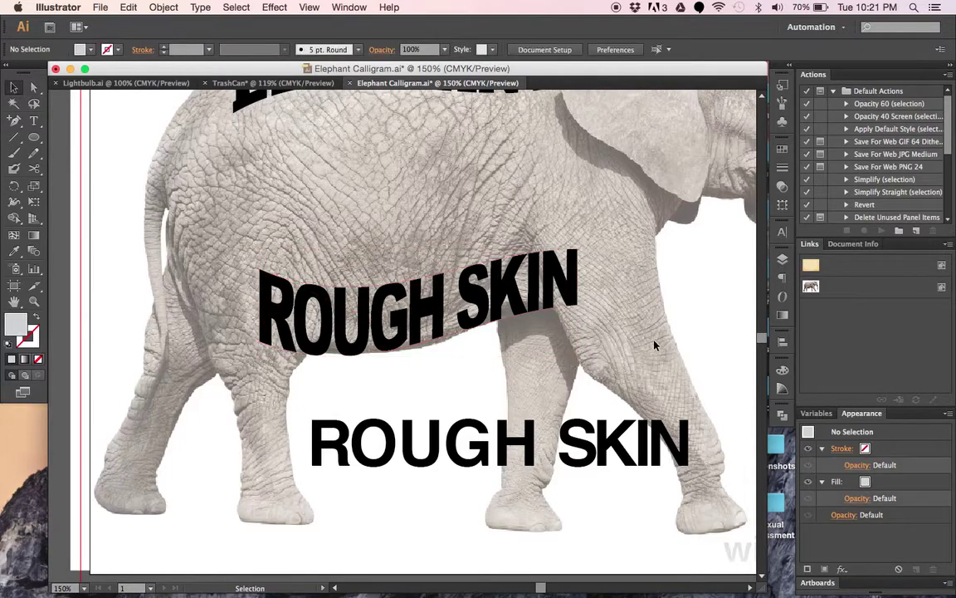
Add the word TRUNK as new text and scale it up to about 49.72 pt.
left_click_drag(658, 337, 455, 376)
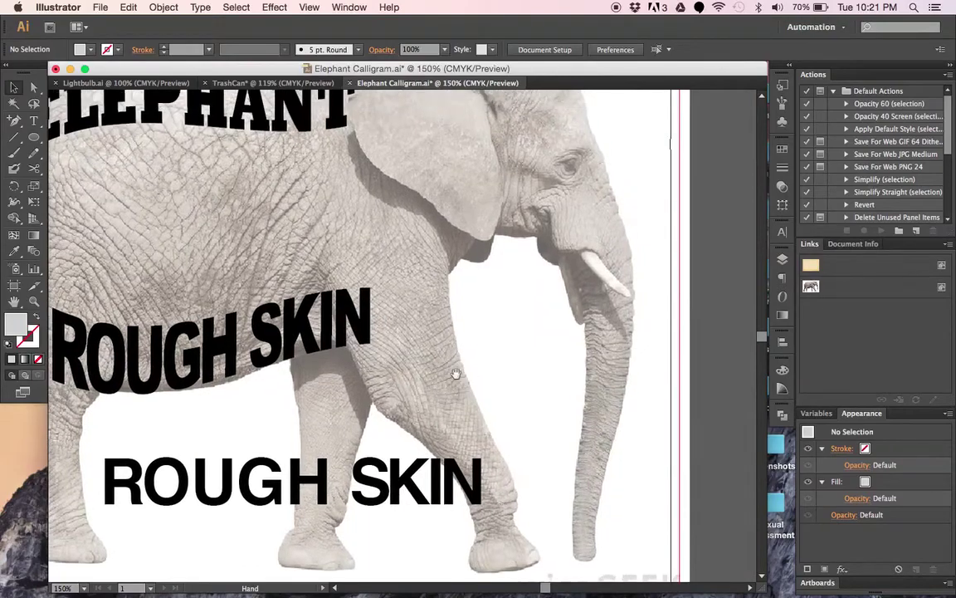
left_click(34, 121)
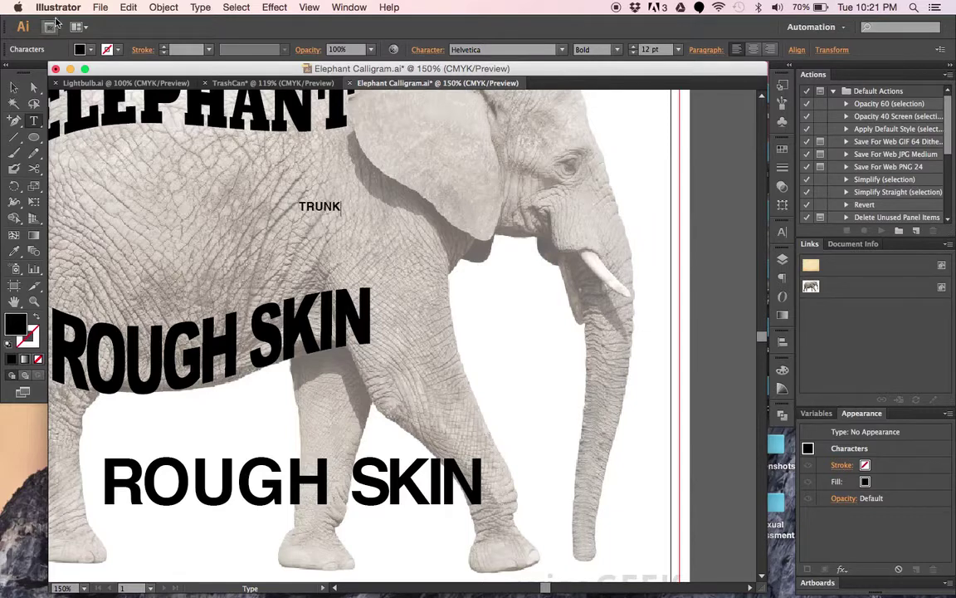
left_click(14, 87)
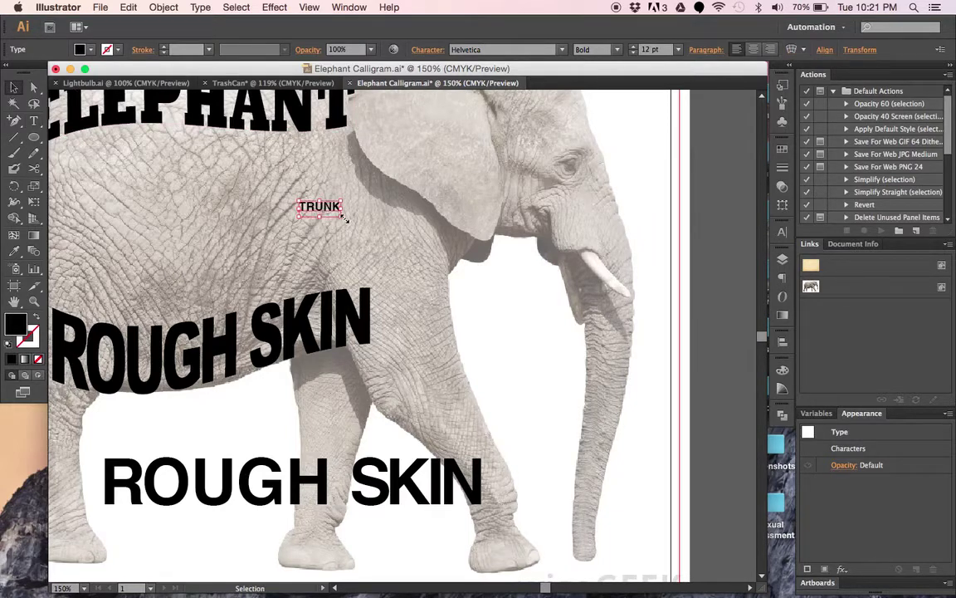
left_click_drag(343, 218, 473, 267)
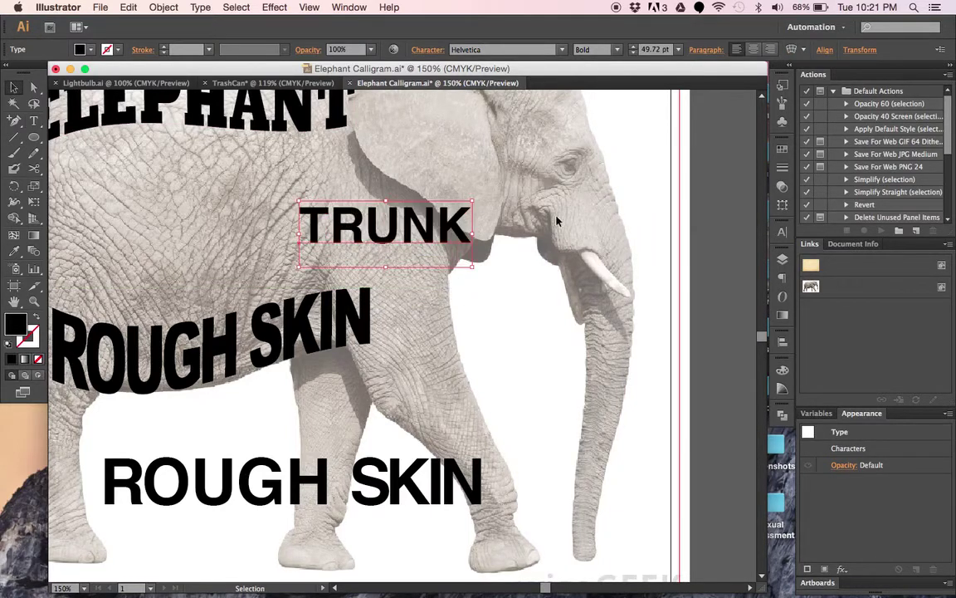
Try the Bebas Neue font on the TRUNK text.
left_click(563, 51)
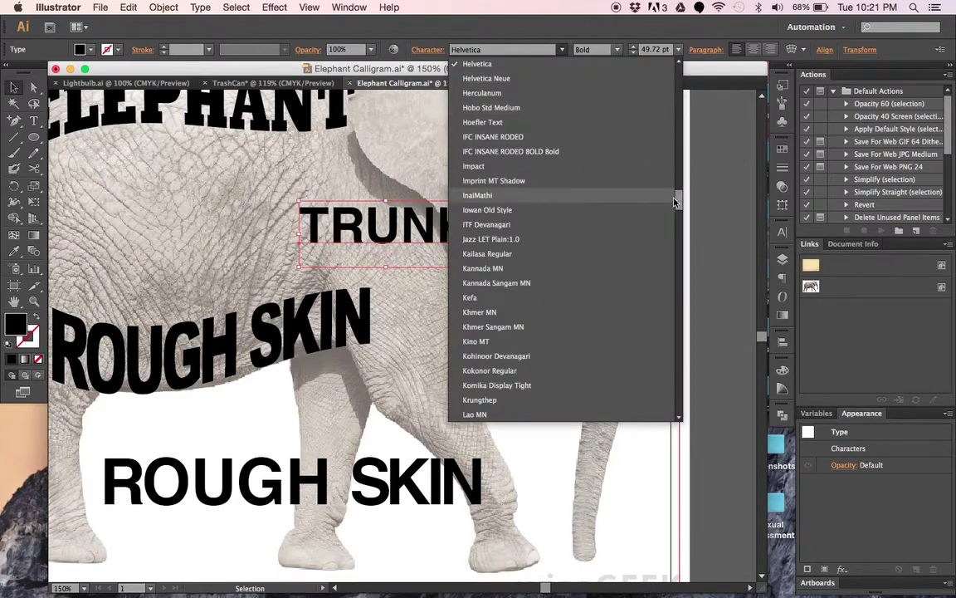
left_click_drag(679, 199, 676, 98)
left_click(480, 156)
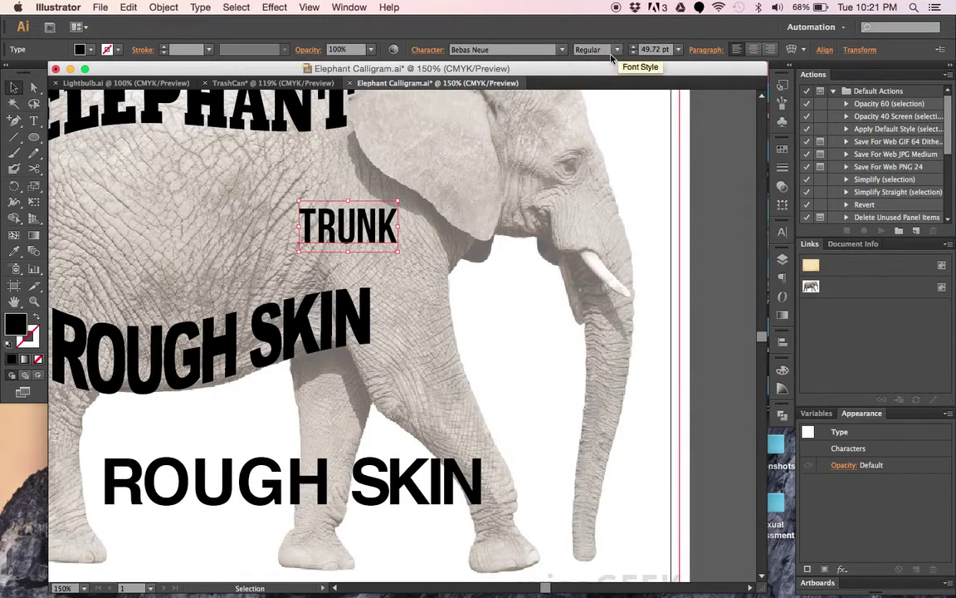
Set the TRUNK text in Impact and move it over the top of the elephant's trunk beside the tusk.
left_click(562, 50)
scroll(542, 246, "down", 15)
scroll(542, 245, "up", 20)
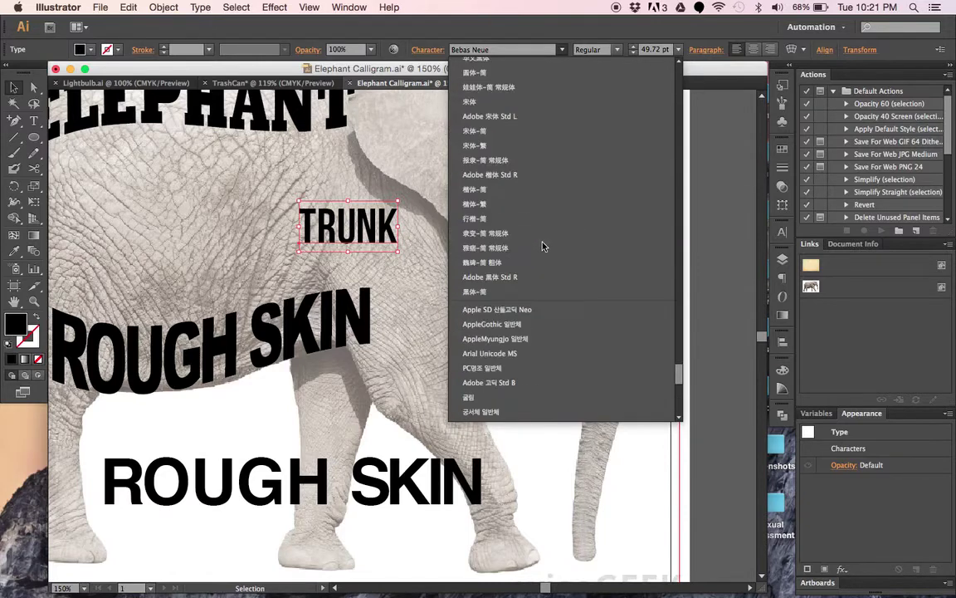
left_click(490, 100)
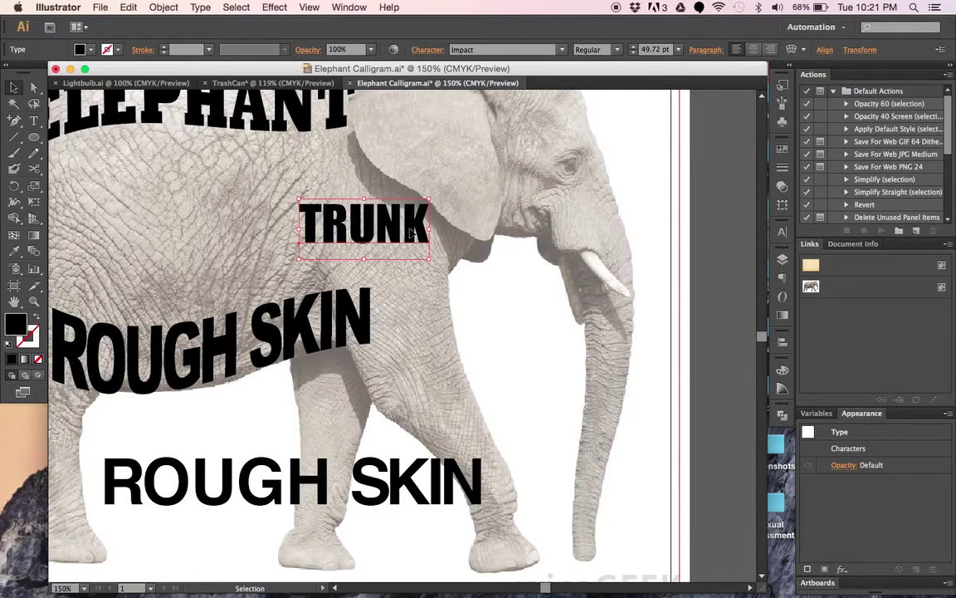
left_click_drag(413, 235, 610, 236)
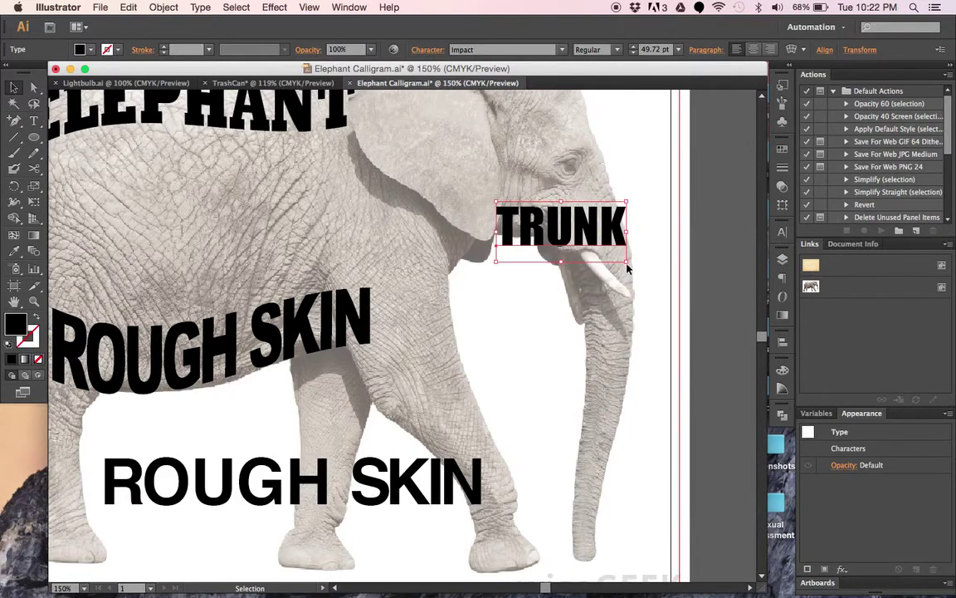
mouse_move(633, 263)
left_mouse_down()
mouse_move(624, 295)
mouse_move(559, 324)
mouse_move(521, 328)
mouse_move(639, 245)
mouse_move(632, 276)
mouse_move(636, 267)
left_mouse_up()
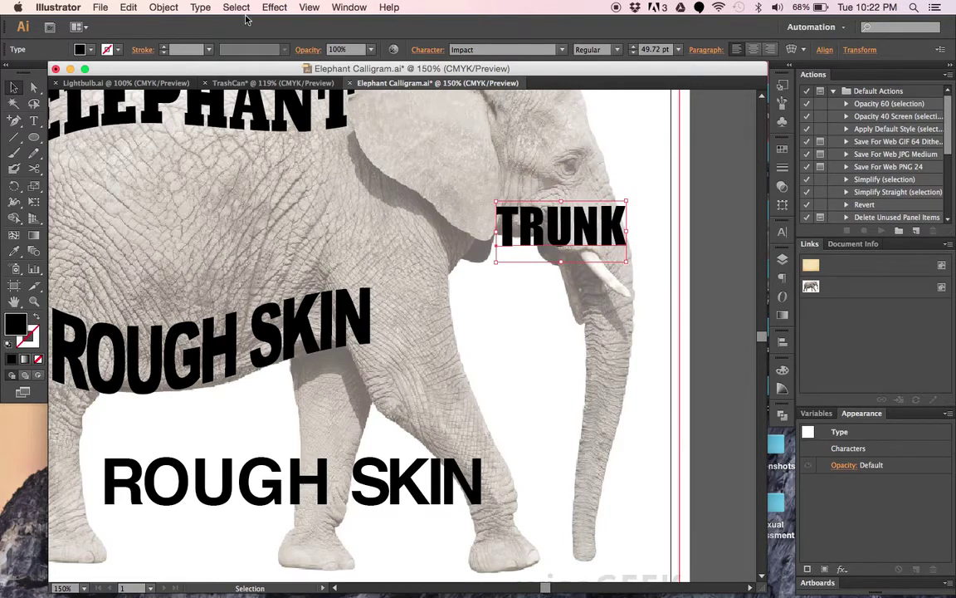
Wrap TRUNK in an envelope mesh of 1 row and 1 column, then rotate and position it to run down the elephant's trunk.
left_click(163, 7)
mouse_move(184, 298)
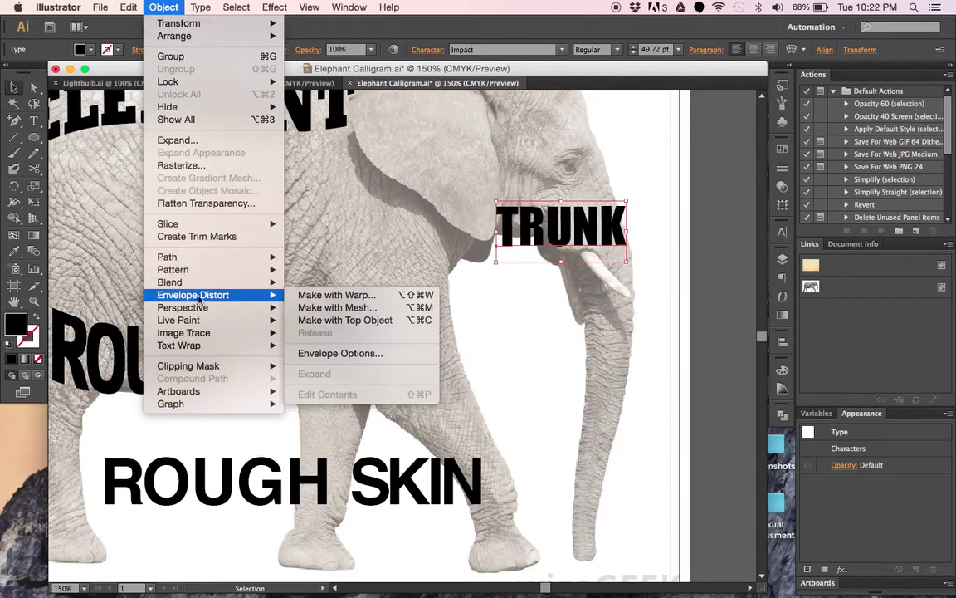
left_click(367, 310)
left_click(224, 203)
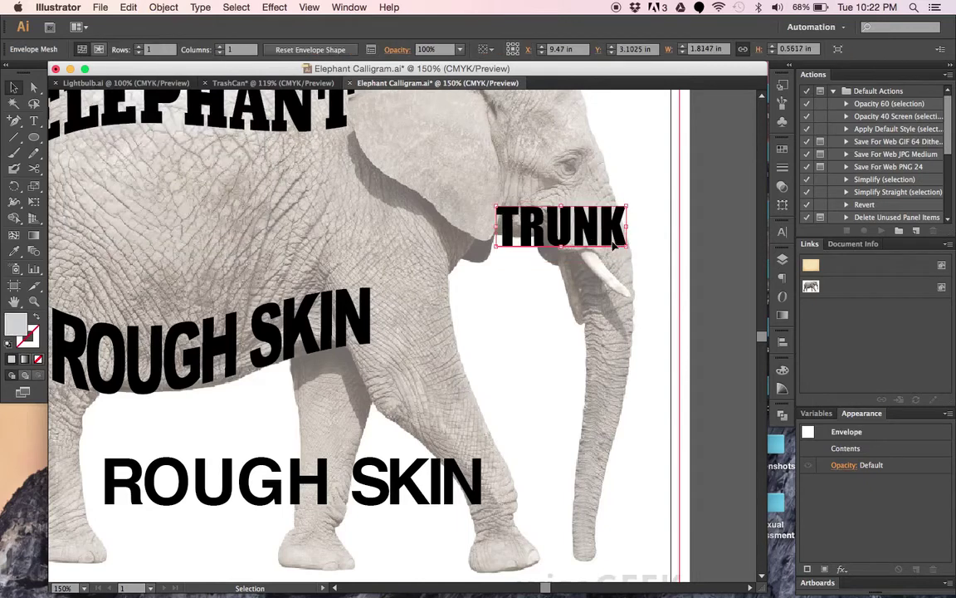
left_click_drag(629, 200, 604, 288)
left_click_drag(579, 237, 614, 310)
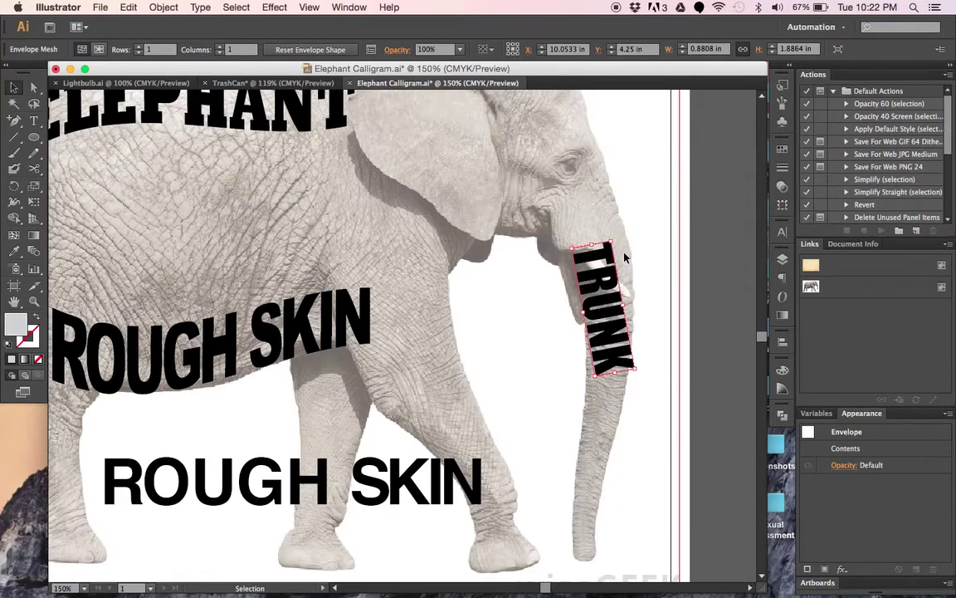
Move the TRUNK envelope's corner anchors to the edges of the elephant's trunk and bend its inner side to the outline.
key("a")
left_click(612, 247)
left_click_drag(612, 247, 627, 240)
left_click_drag(634, 370, 586, 381)
left_click_drag(576, 335, 580, 331)
left_click_drag(569, 247, 557, 253)
left_click(587, 325)
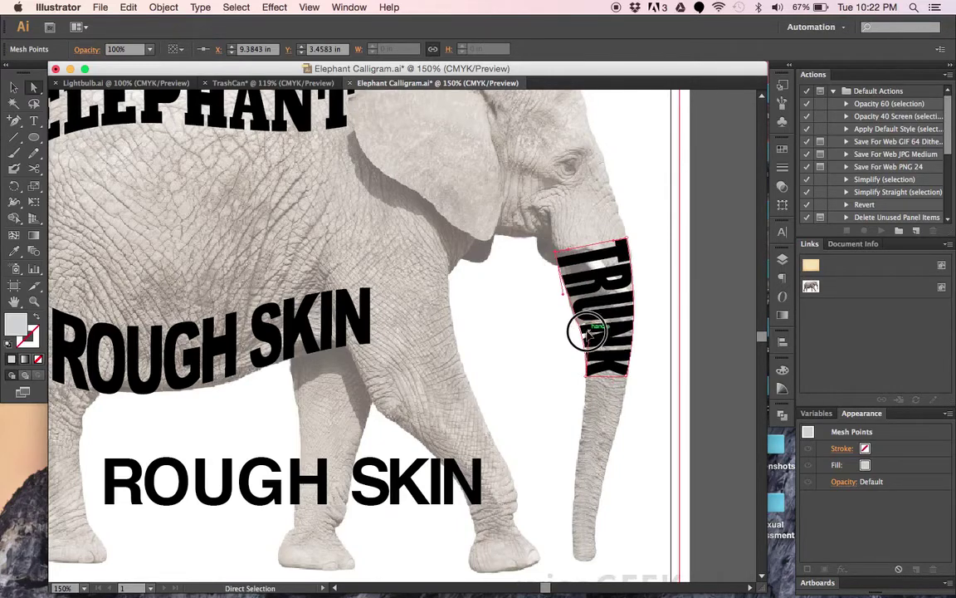
left_click_drag(564, 295, 566, 295)
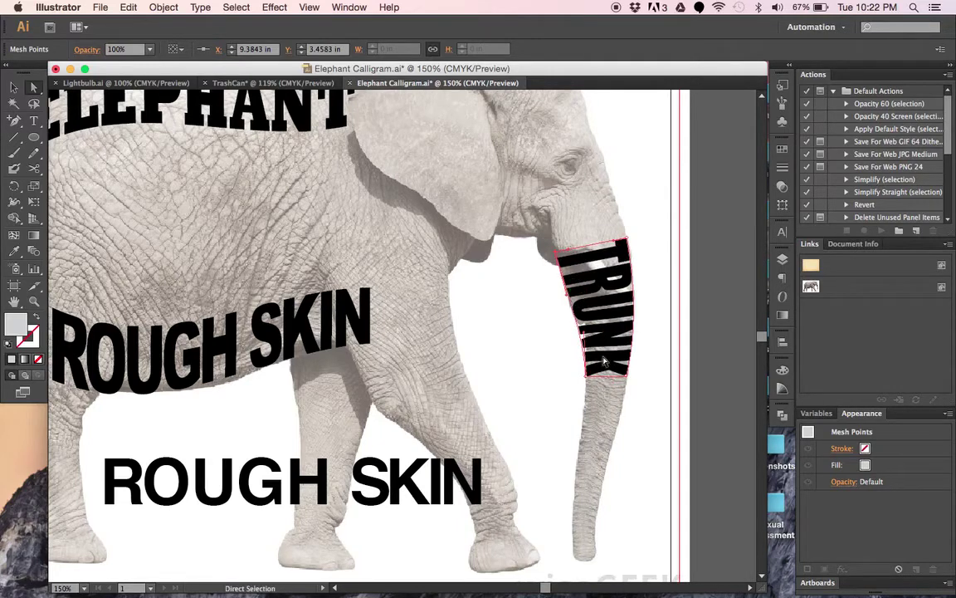
Adjust the outer side of the TRUNK envelope to follow the trunk and curve its upper edge.
left_click(631, 375)
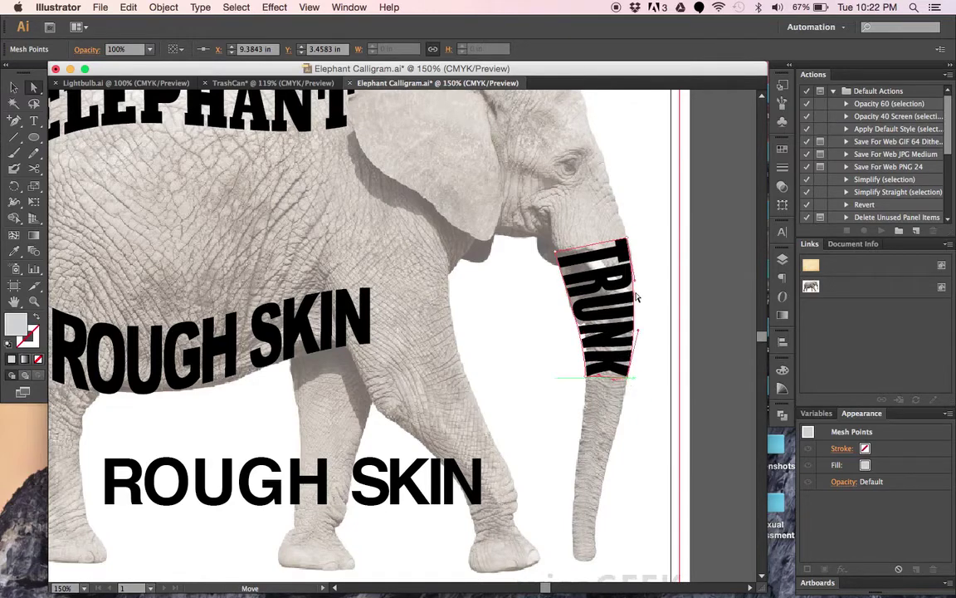
left_click_drag(628, 241, 631, 244)
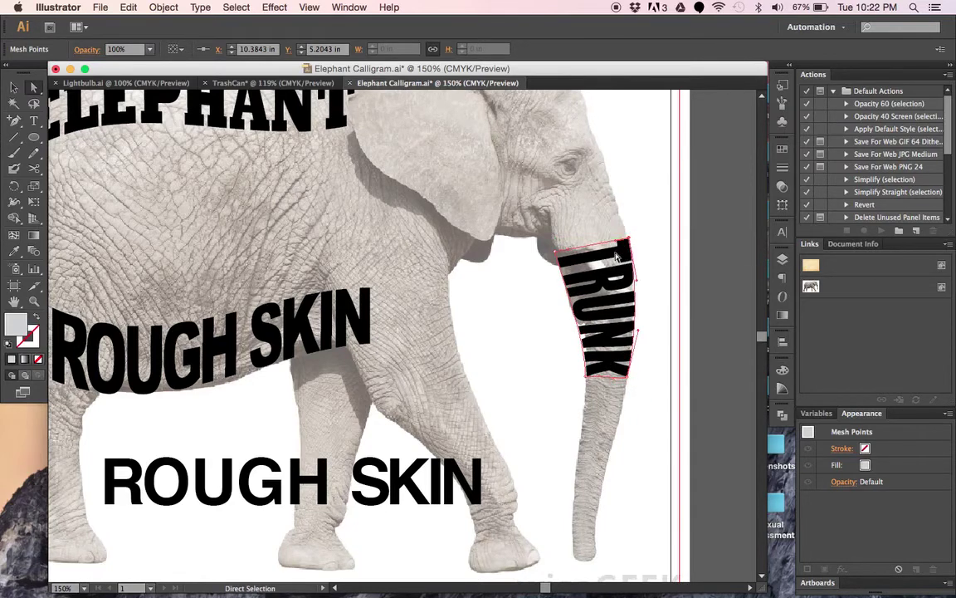
left_click(618, 243)
left_click(571, 249)
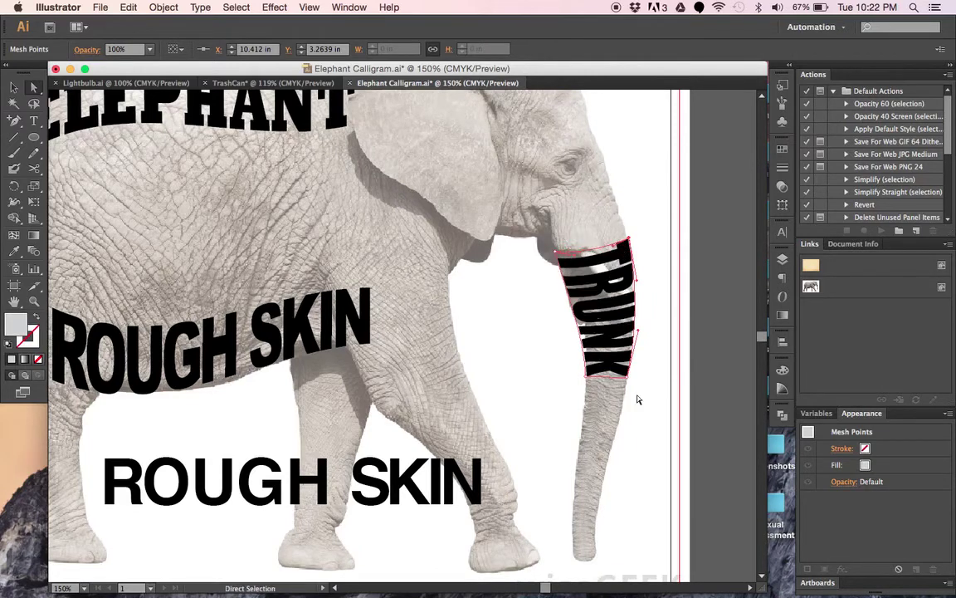
Hide the elephant template photo on Layer 1 so only the warped words show.
key("F7")
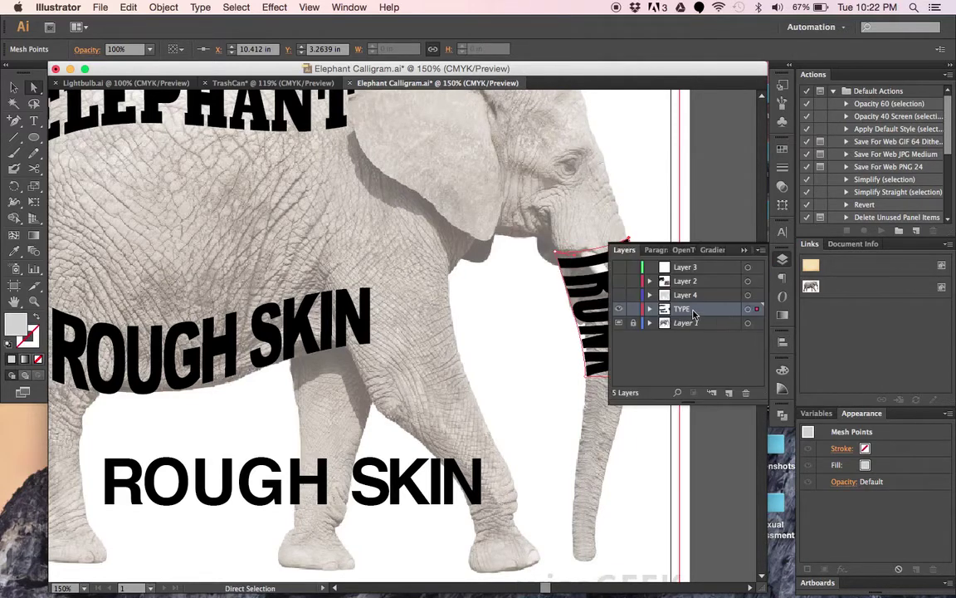
left_click(618, 323)
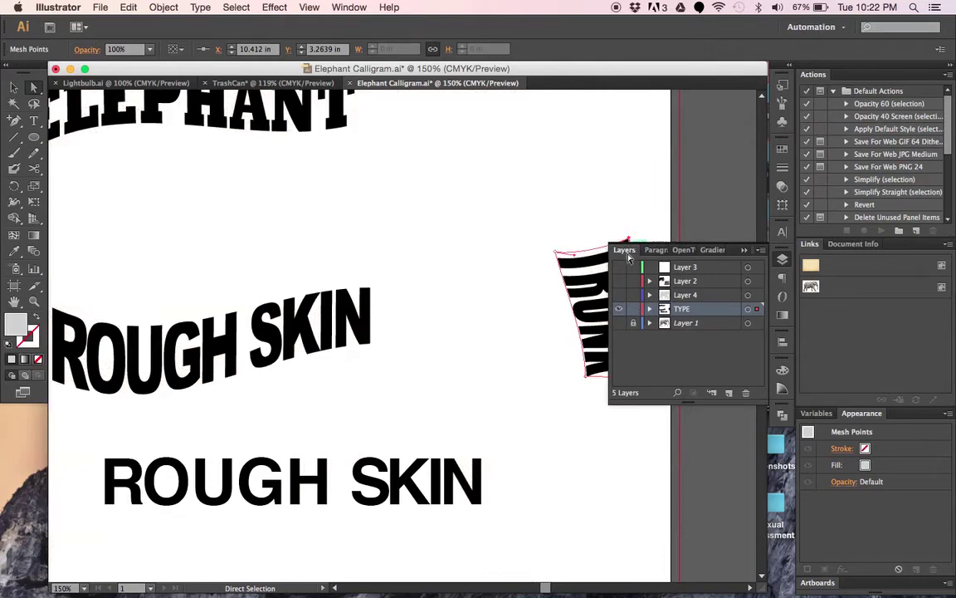
Show the elephant template photo on Layer 1 again and switch to the Selection tool.
left_click(618, 323)
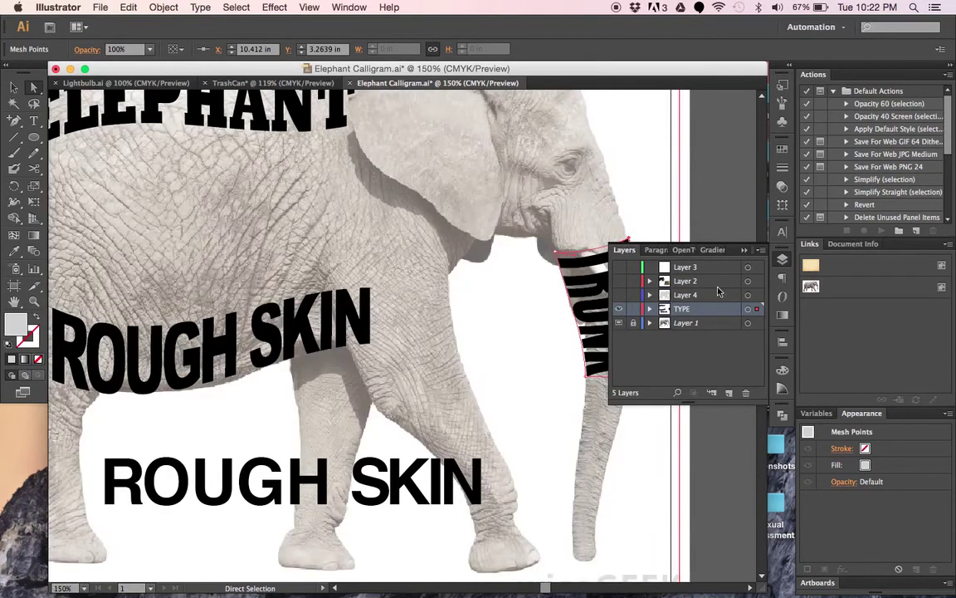
left_click(745, 250)
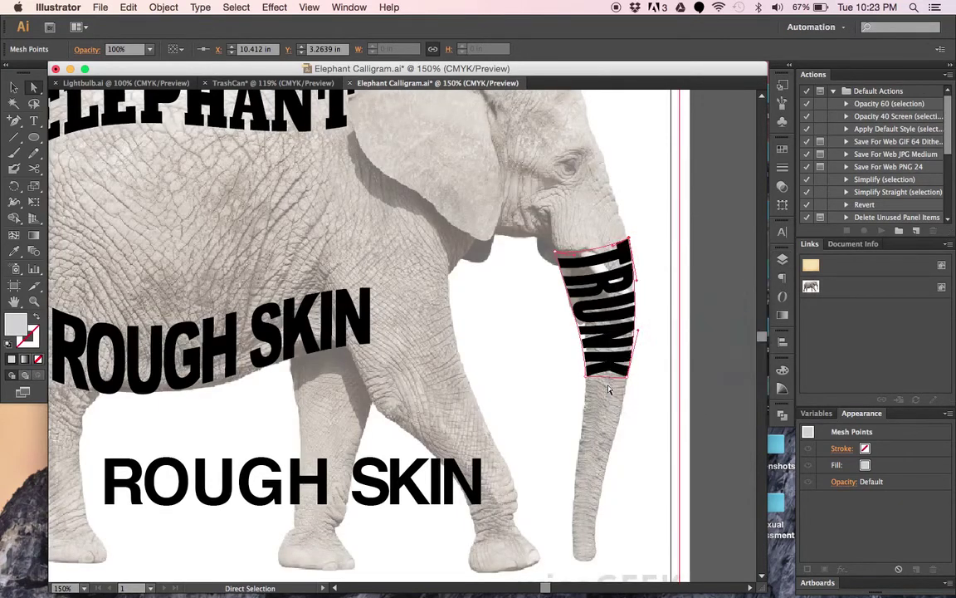
left_click(13, 86)
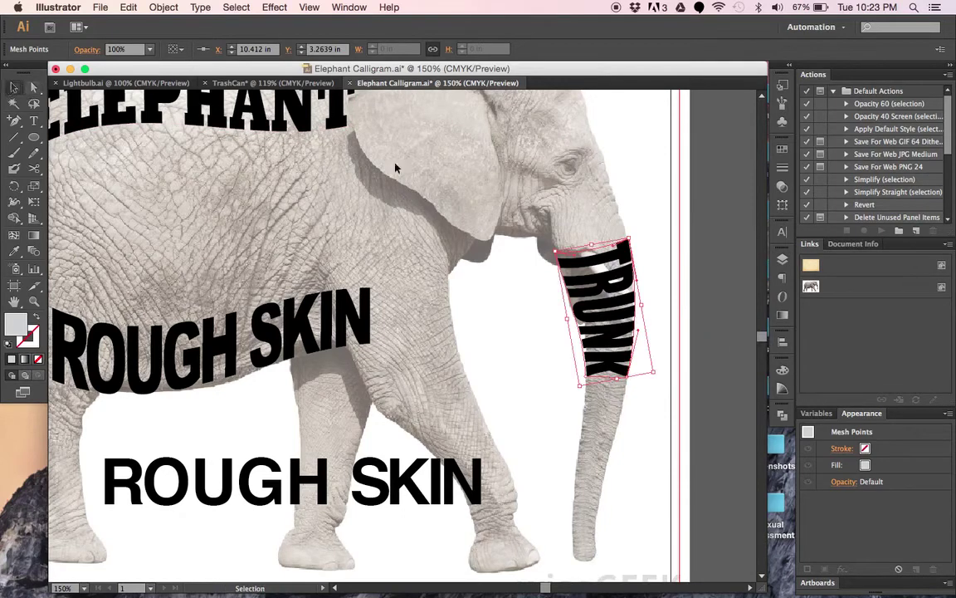
Hide the TYPE layer and show Layer 2 so the whole San Diego Zoo elephant poster is in view.
left_click(780, 259)
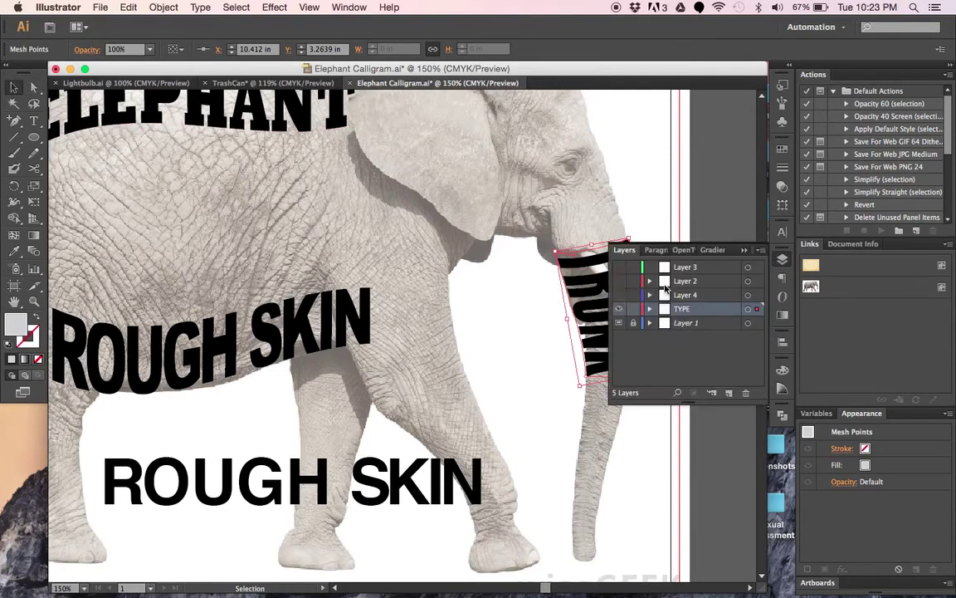
left_click(619, 309)
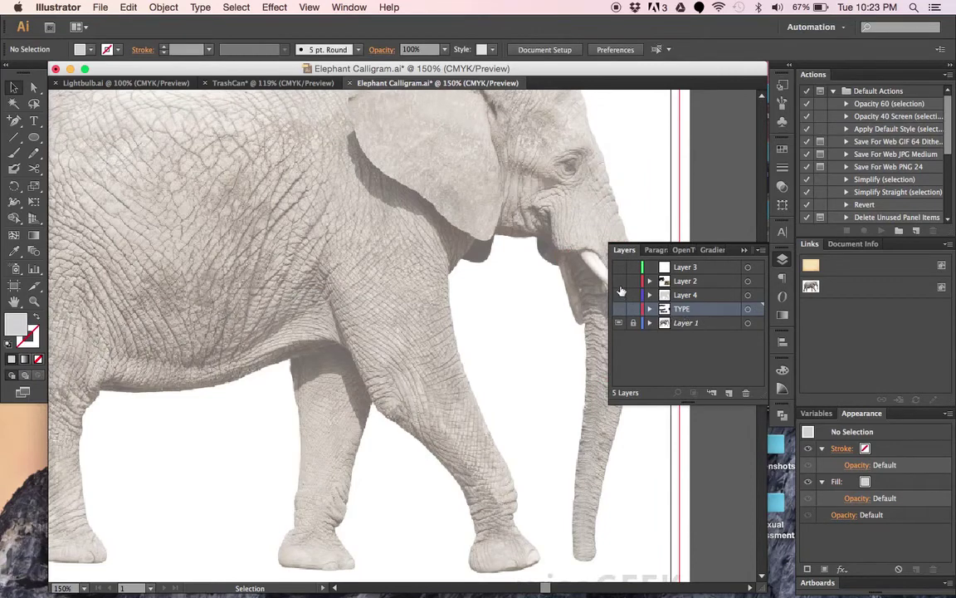
left_click(619, 309)
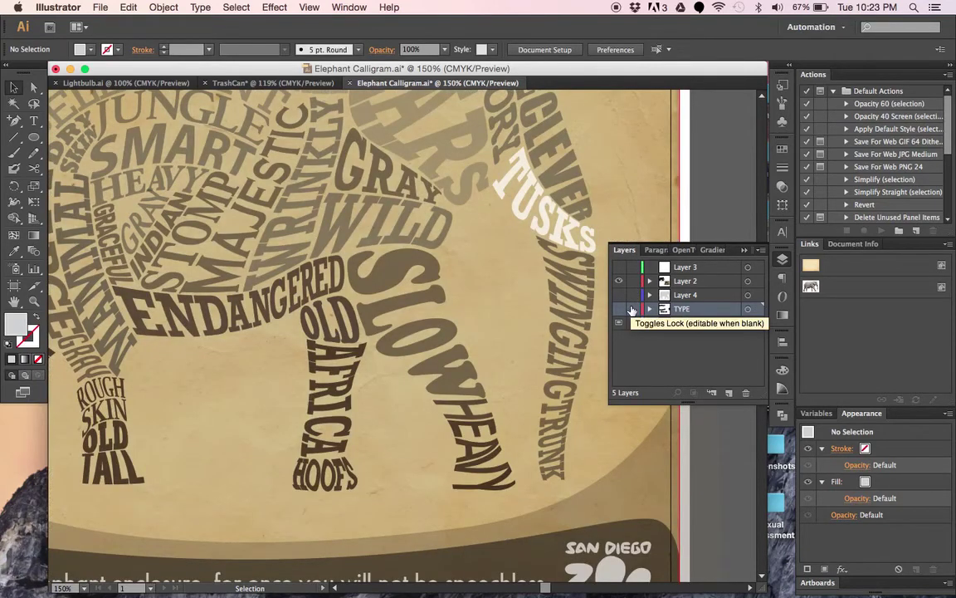
key("super+minus")
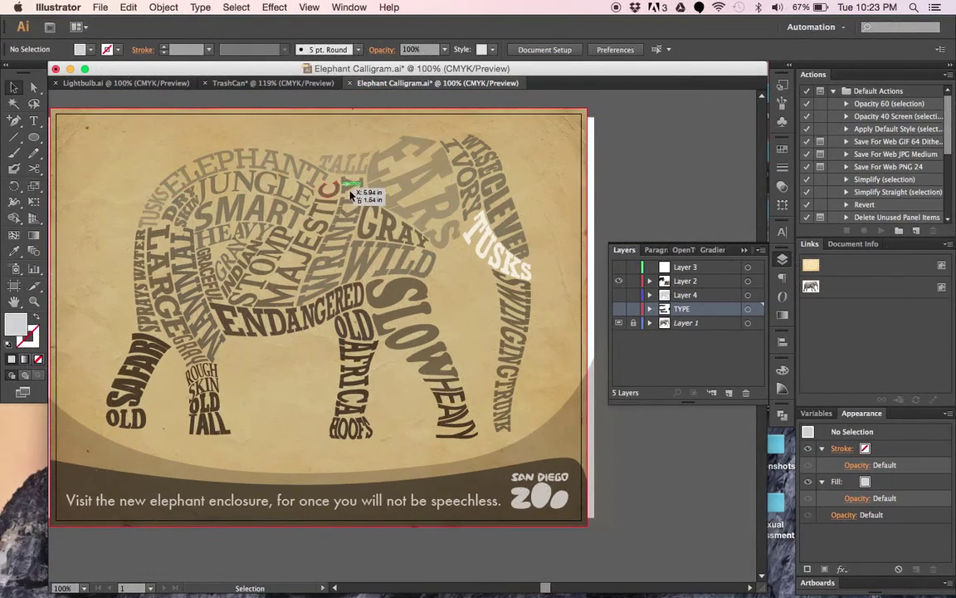
left_click_drag(315, 314, 388, 330)
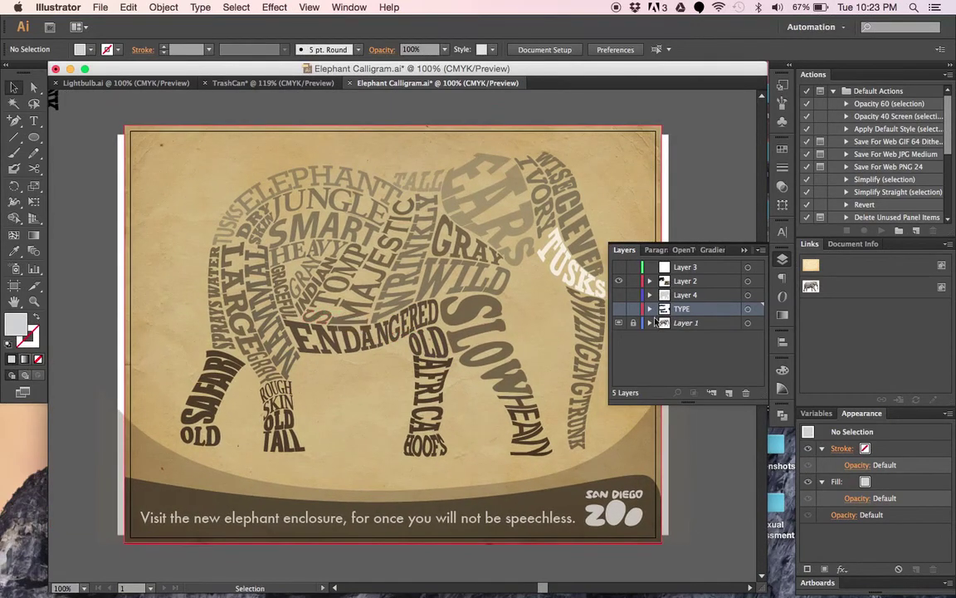
left_click(743, 250)
Hide the elephant template photo on Layer 1, leaving only the poster artwork of Layer 2 visible.
left_click_drag(584, 386, 589, 454)
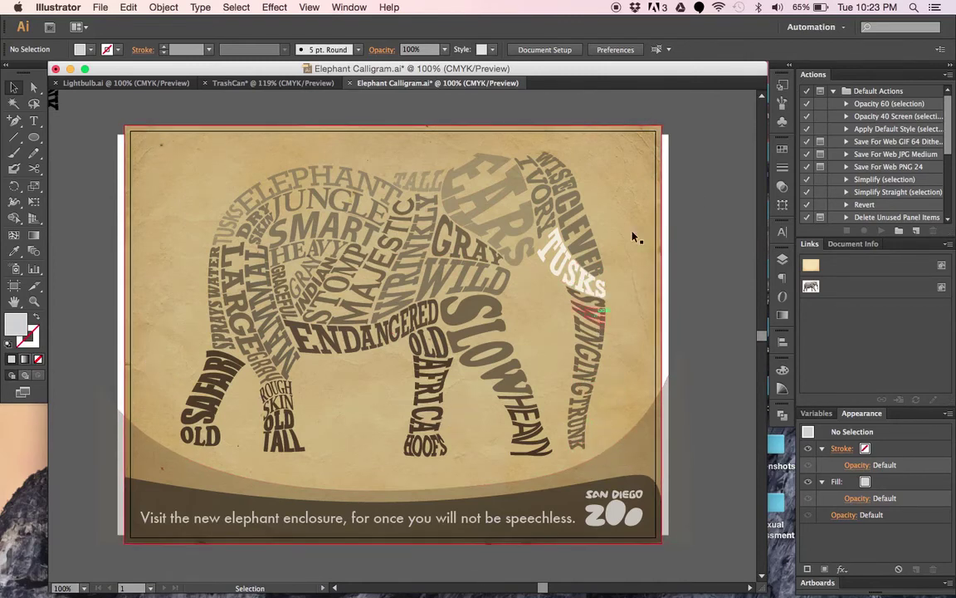
left_click_drag(546, 239, 573, 271)
left_click(781, 260)
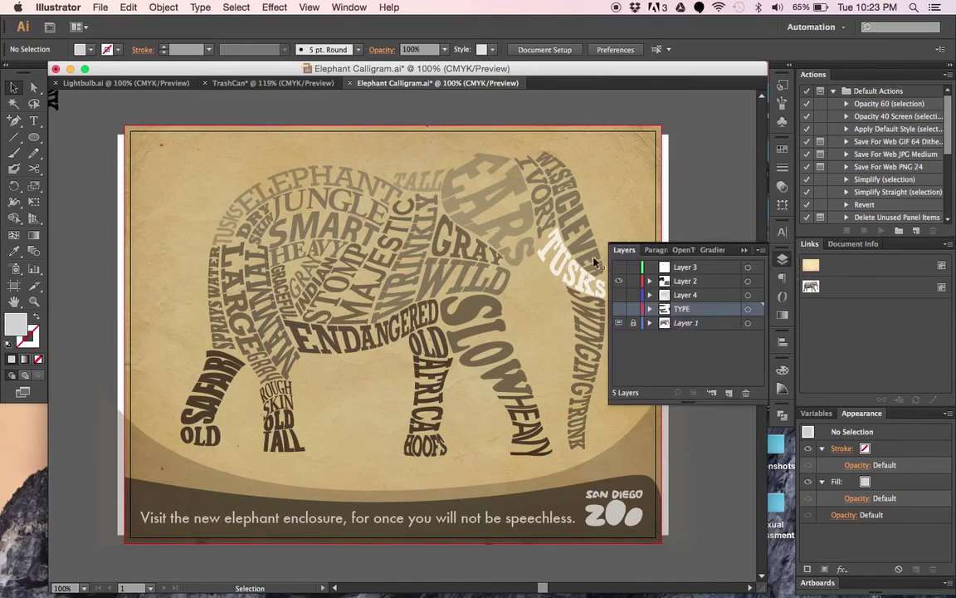
left_click(620, 323)
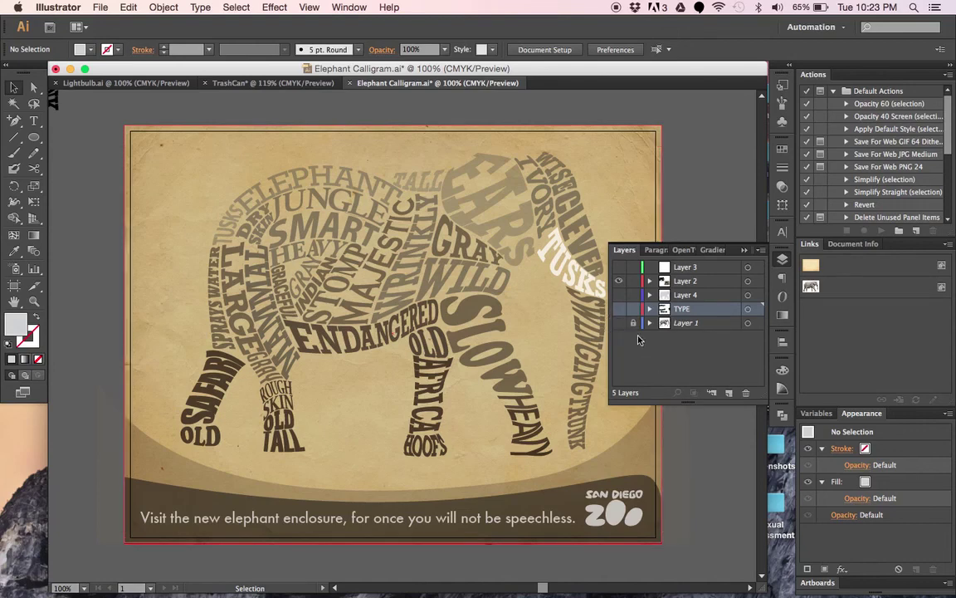